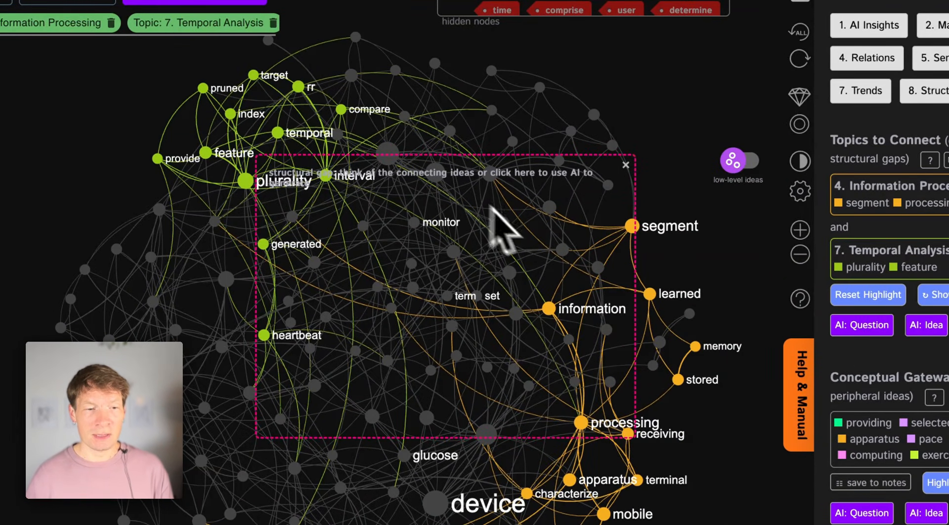
# Generate an AI question and an AI idea bridging the gap between the Information Processing and Temporal Analysis topics
pyautogui.moveTo(362, 292); pyautogui.dragTo(401, 278)
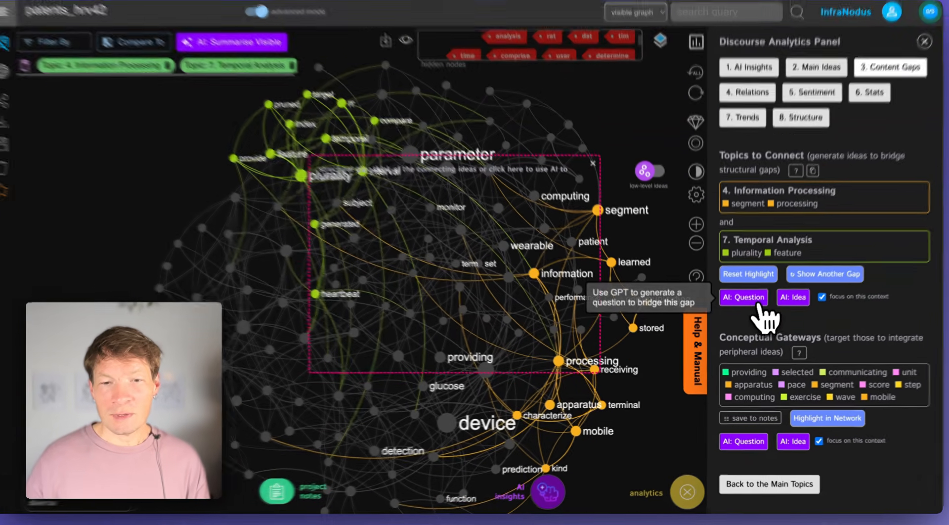
pyautogui.click(743, 301)
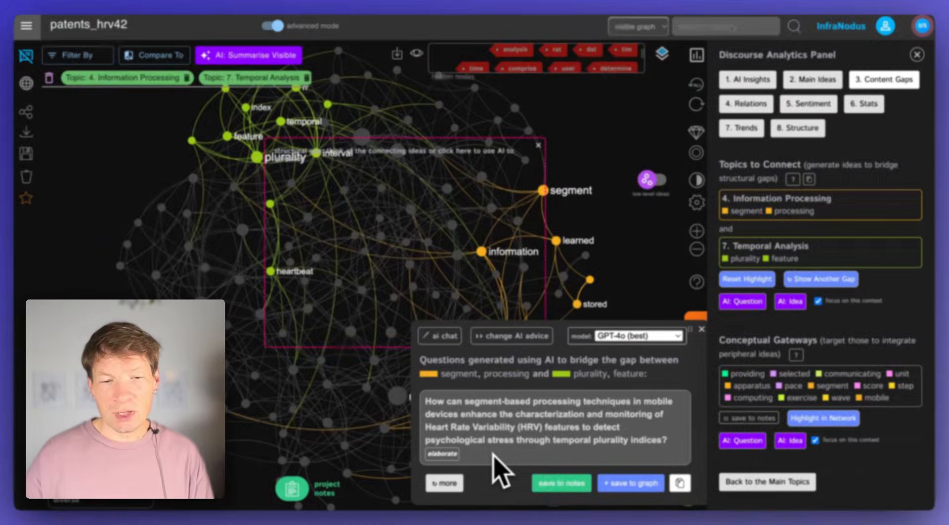
pyautogui.click(789, 301)
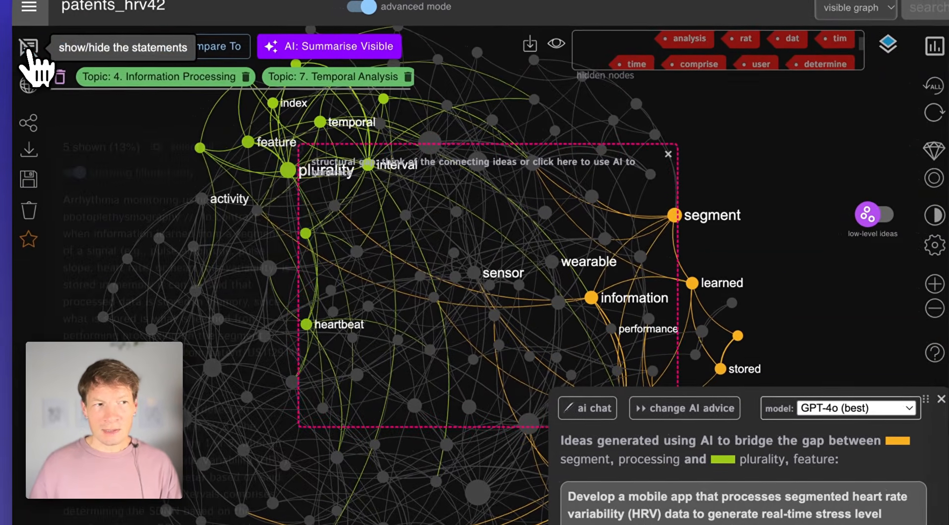
# Show the patent statements matching the two highlighted topics and dismiss the generated AI ideas
pyautogui.click(13, 44)
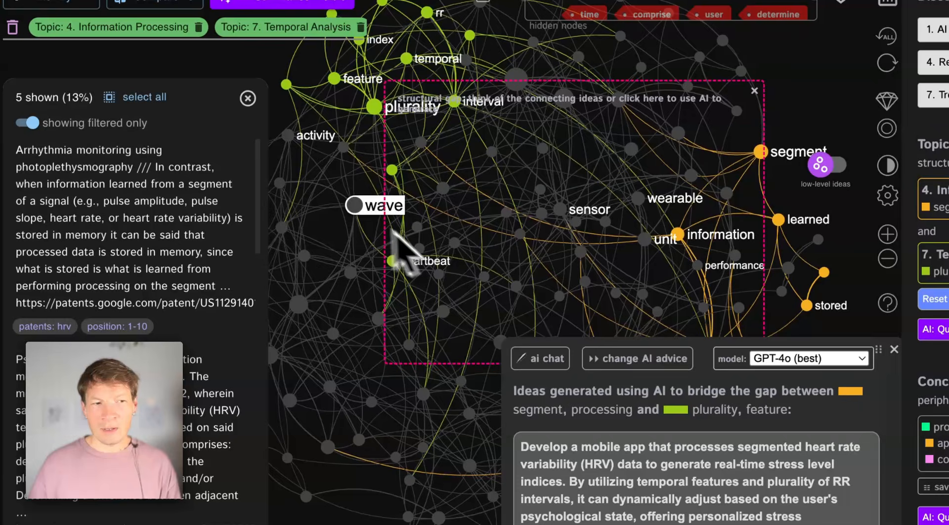
pyautogui.moveTo(202, 212)
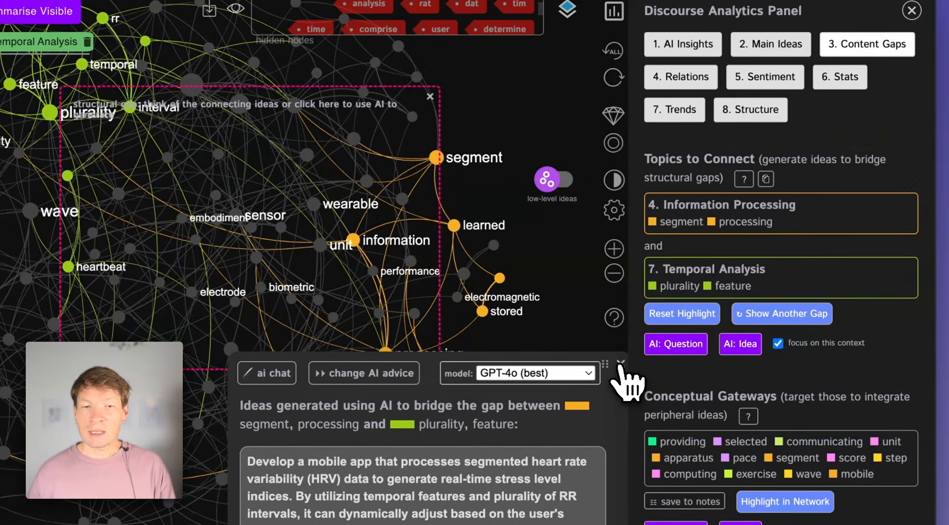
pyautogui.click(733, 350)
# Reset the topic filters from the main ideas view and overlay the high-level topic names on the whole graph
pyautogui.click(742, 53)
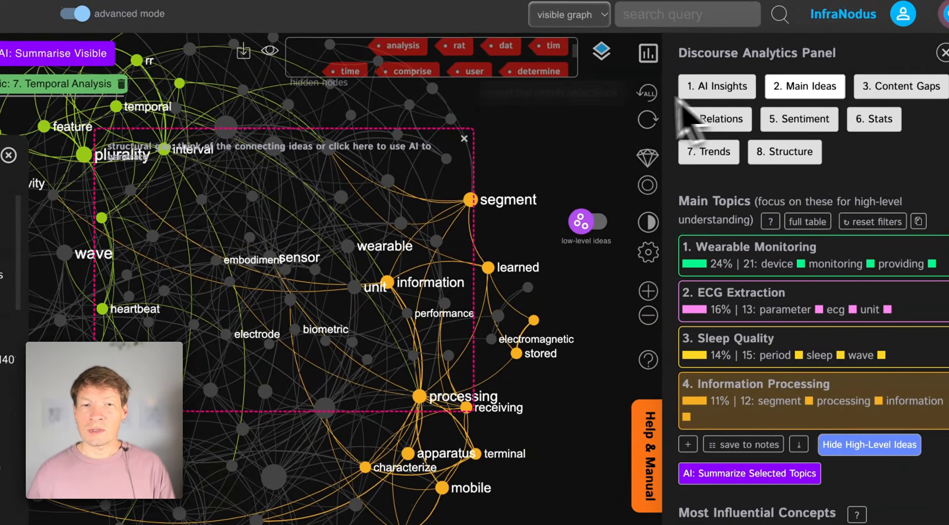
pyautogui.click(649, 94)
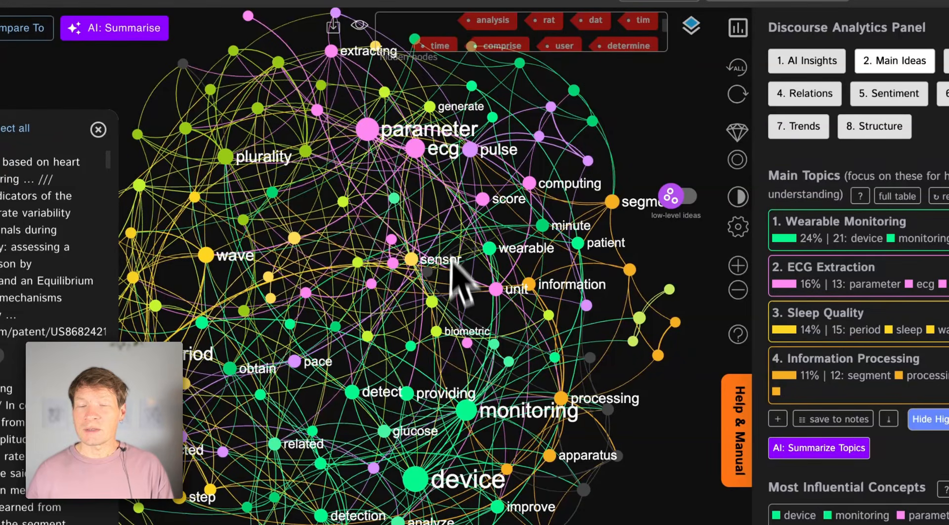
pyautogui.click(677, 199)
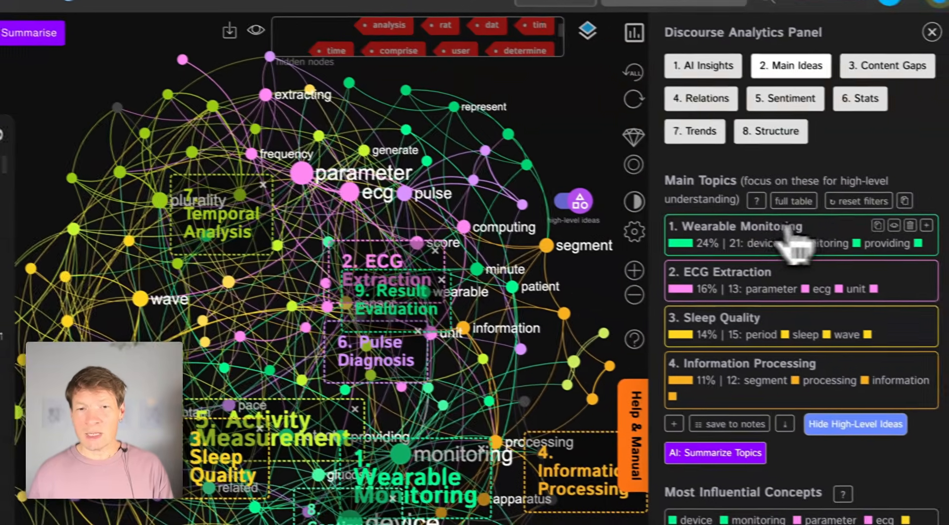
pyautogui.click(892, 259)
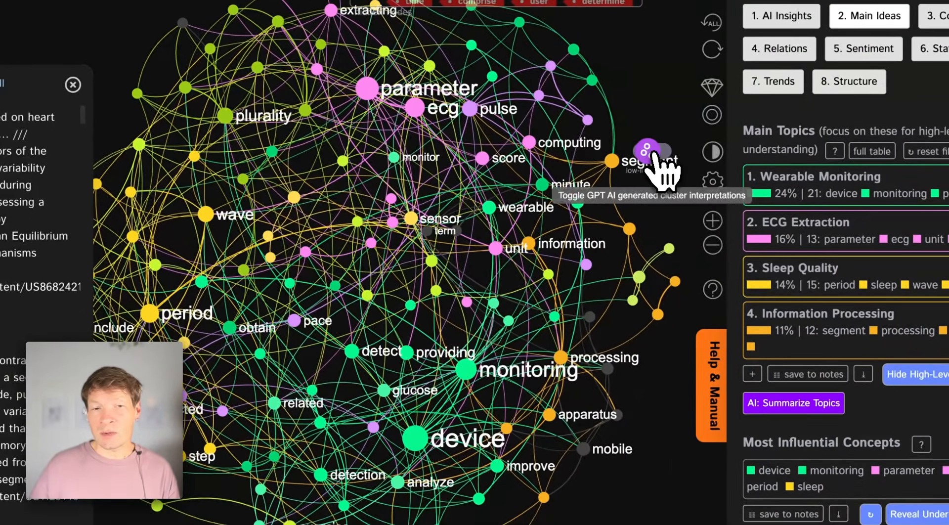
pyautogui.click(672, 172)
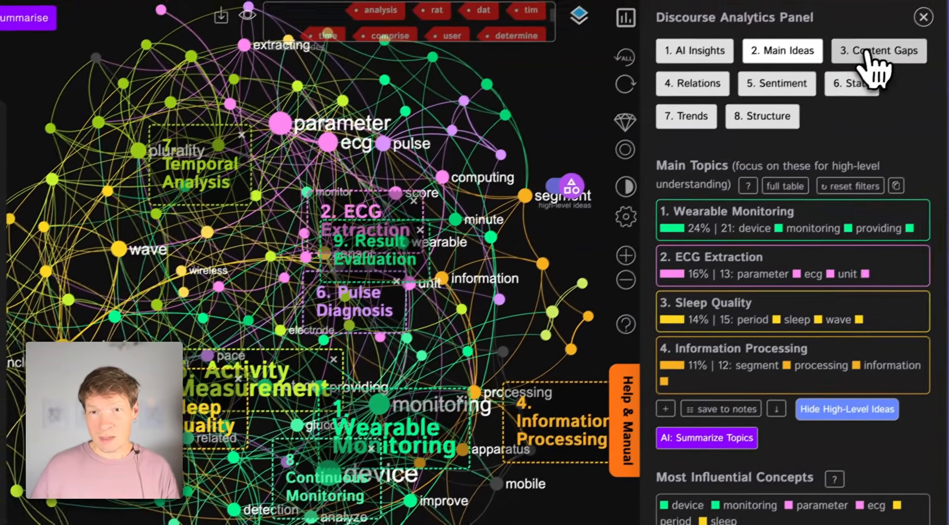
# Highlight the content gap between Information Processing and Temporal Analysis, and cycle through other gaps to Wearable Monitoring and ECG Extraction
pyautogui.click(869, 55)
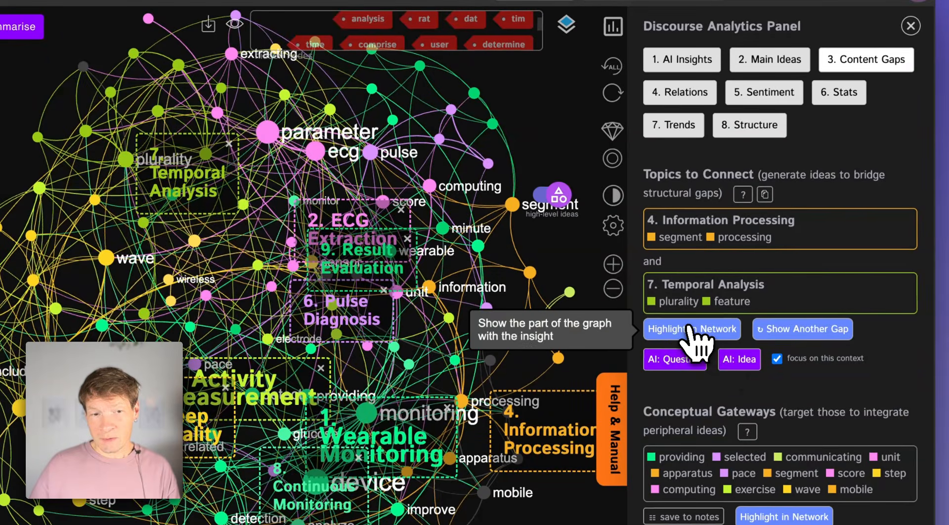
pyautogui.click(688, 328)
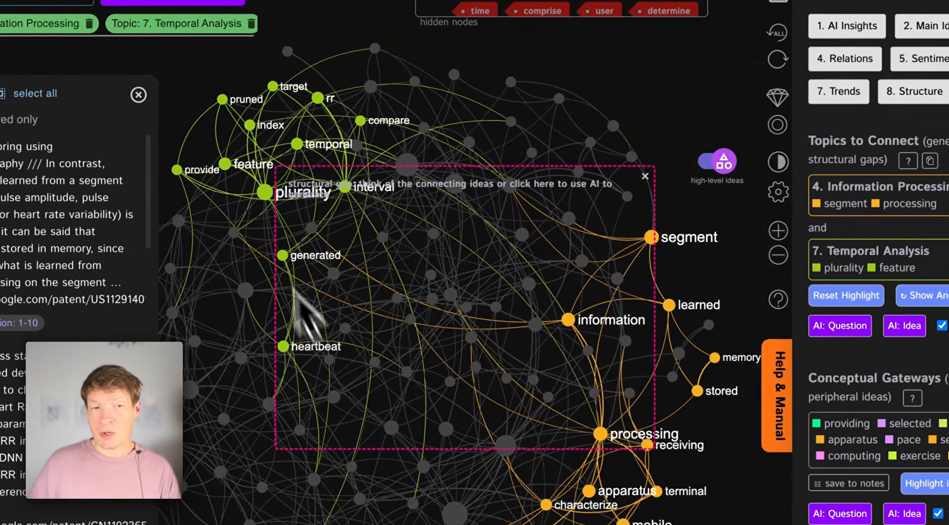
pyautogui.click(939, 295)
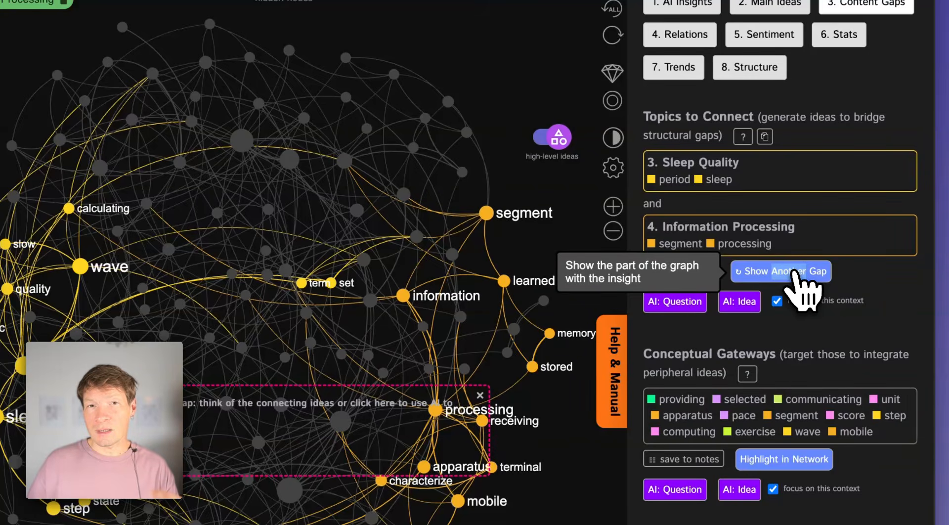
pyautogui.click(794, 272)
pyautogui.click(795, 272)
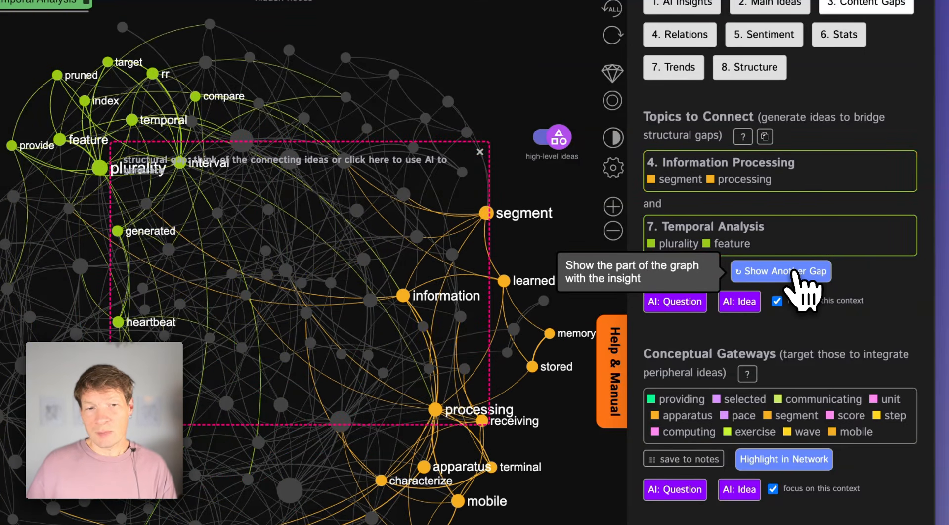
pyautogui.click(794, 272)
pyautogui.click(795, 272)
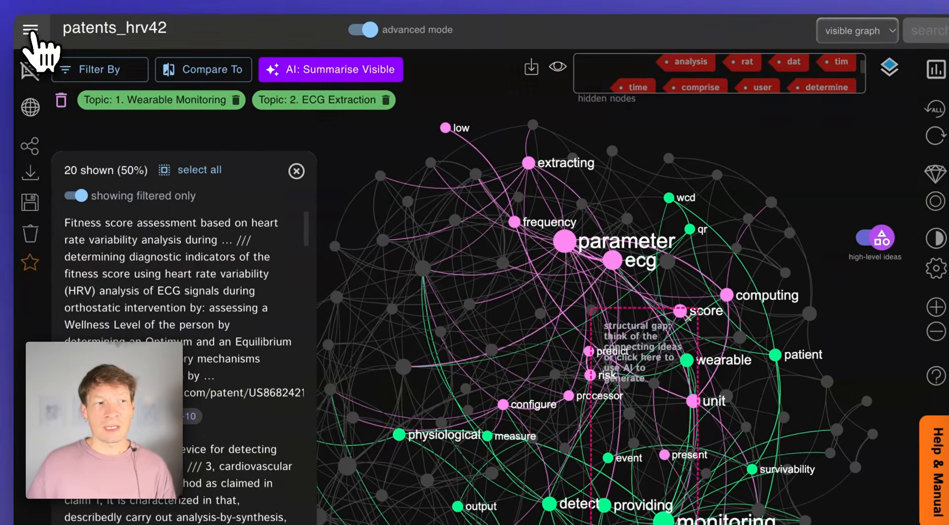
# Start a new brainstorming workflow from the apps page for the topic hrv with Google Patents Analysis as the source
pyautogui.click(32, 31)
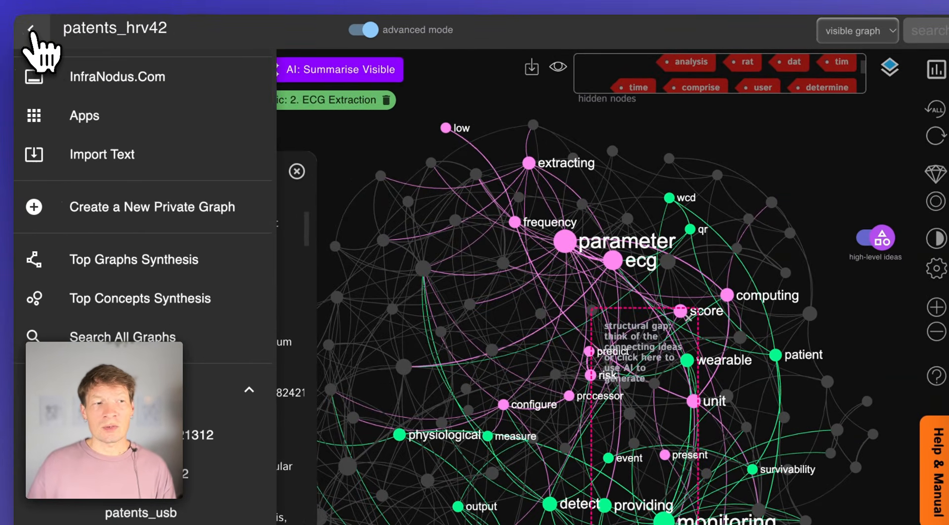
pyautogui.click(116, 84)
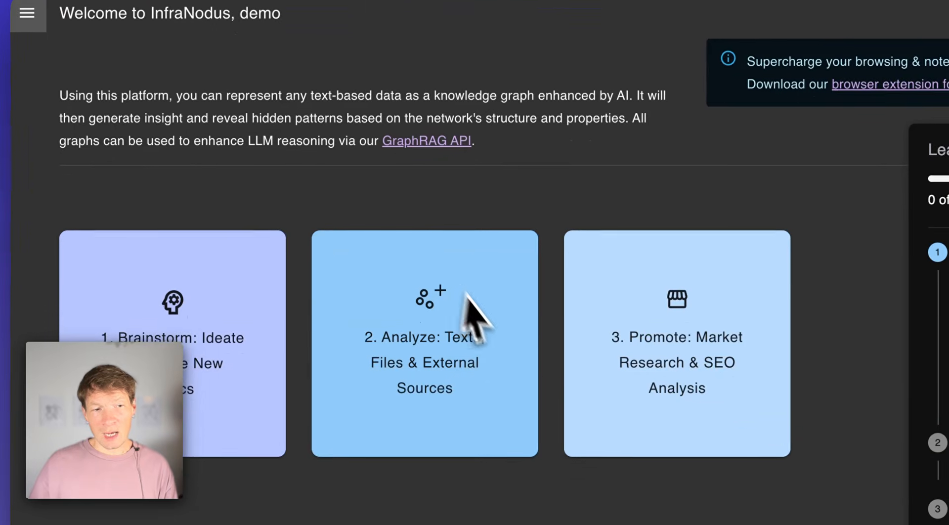
pyautogui.click(164, 292)
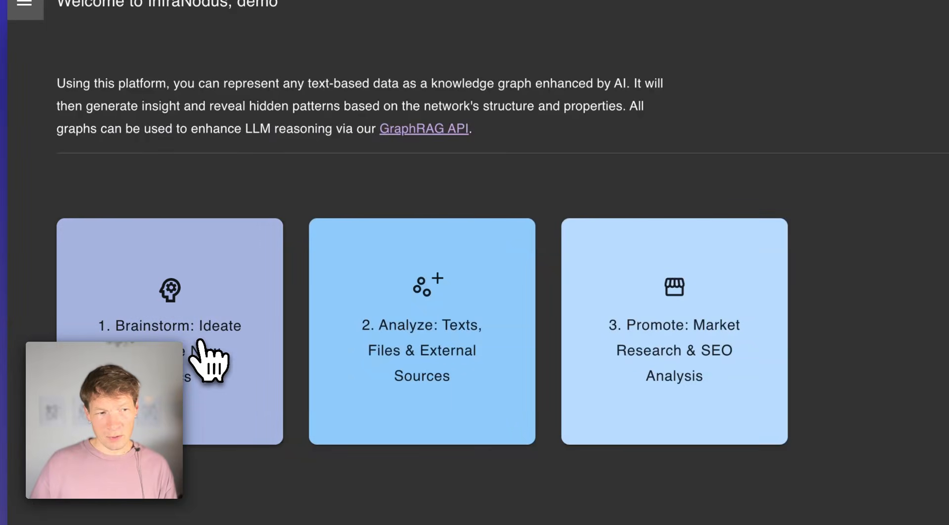
pyautogui.click(265, 355)
pyautogui.click(281, 190)
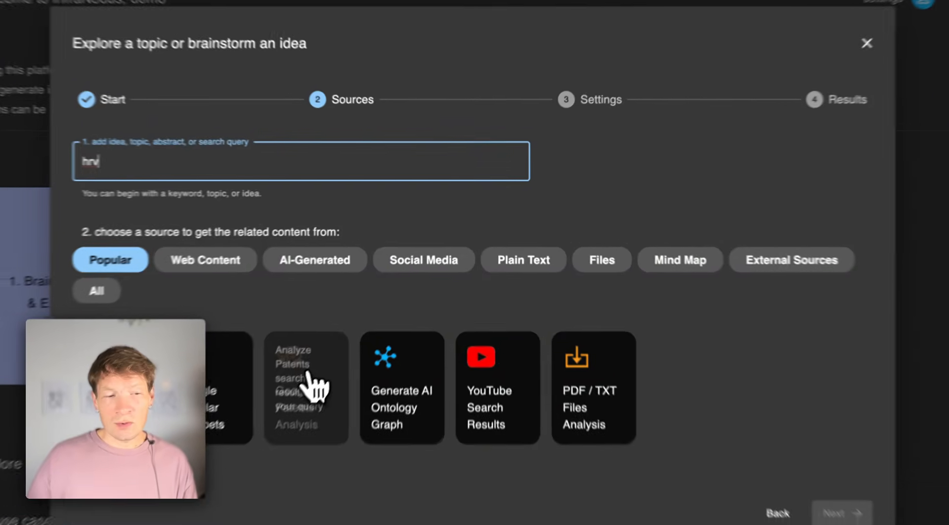
pyautogui.click(337, 350)
# Name the new graph patents_hrv_infranodus
pyautogui.click(663, 195)
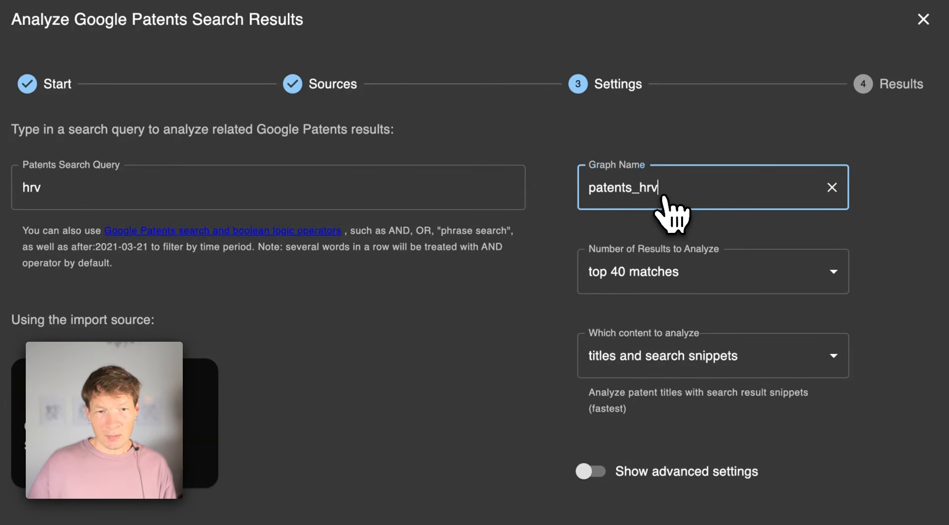
pyautogui.write('_infran')
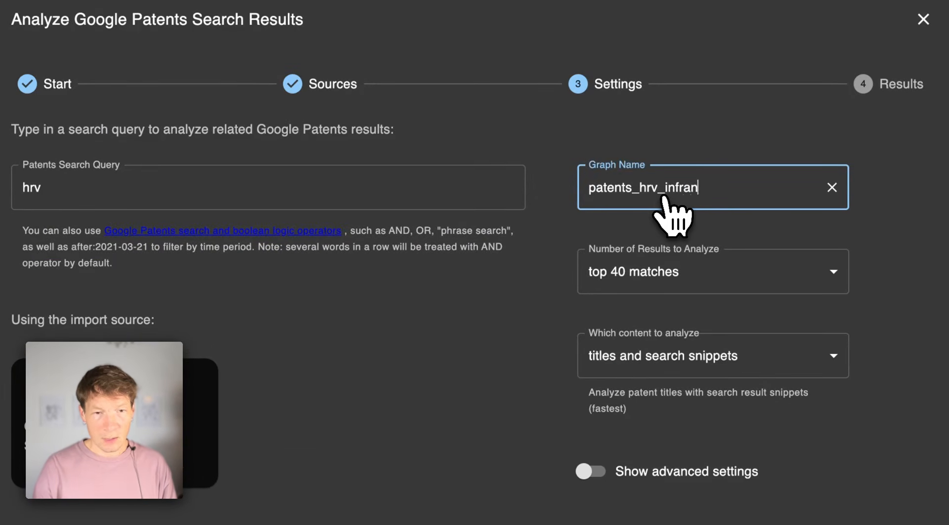
pyautogui.write('odus')
pyautogui.press('Return')
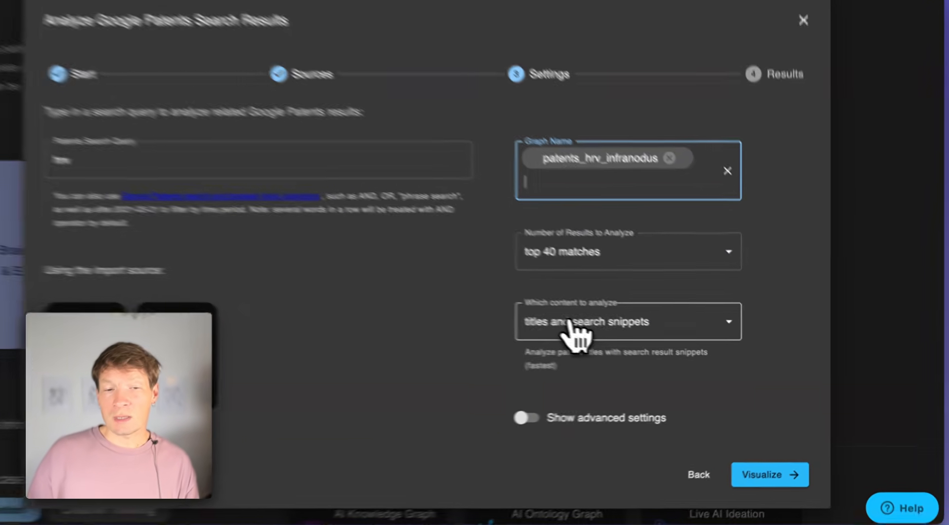
# Review the options for which patent content to analyze and, in the advanced settings, what to build the knowledge graph from
pyautogui.click(603, 329)
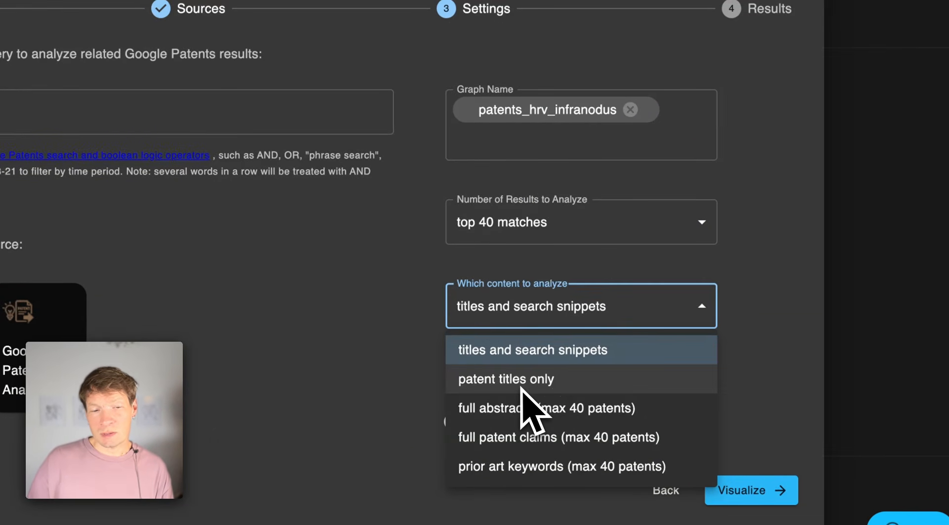
pyautogui.click(798, 313)
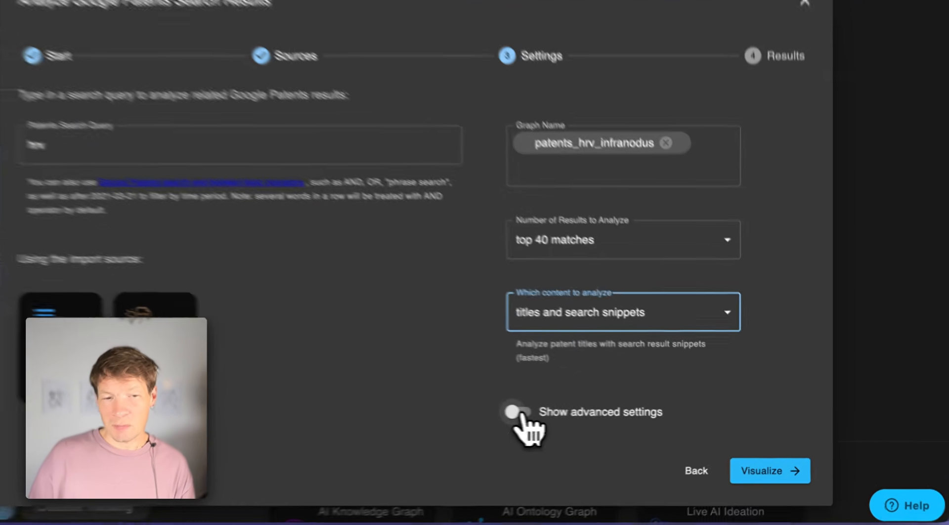
pyautogui.click(563, 415)
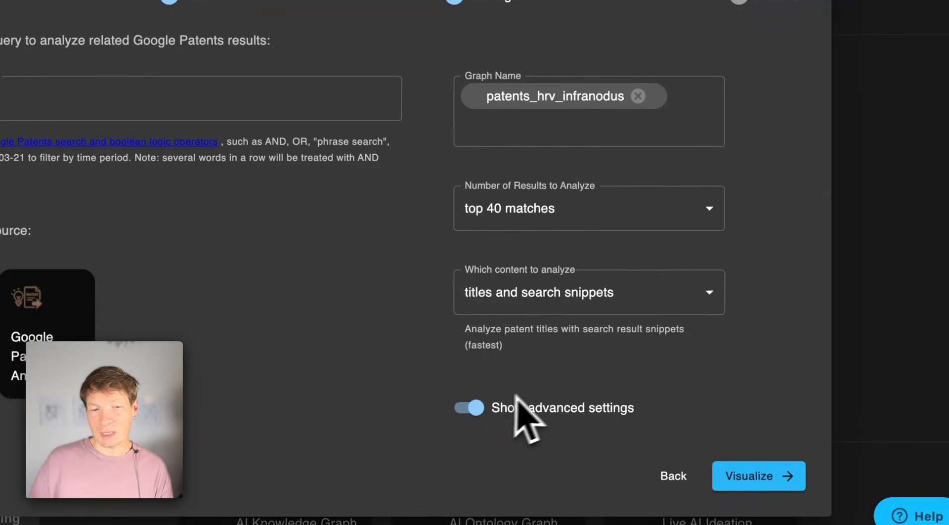
pyautogui.scroll(-3, 539, 388)
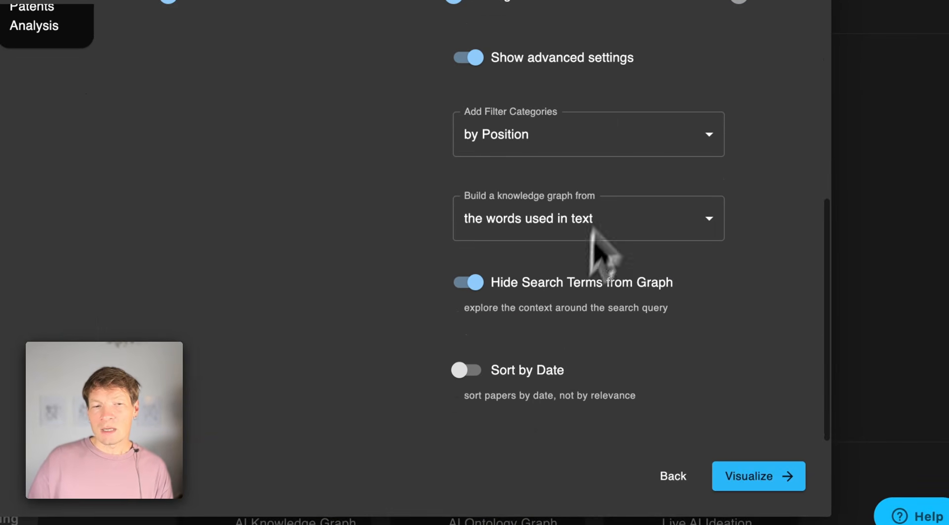
pyautogui.click(571, 221)
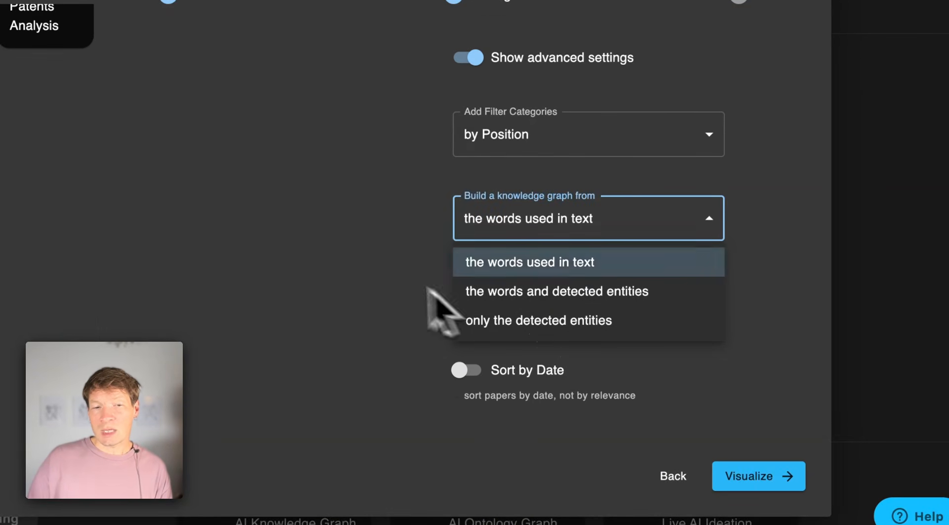
pyautogui.click(396, 287)
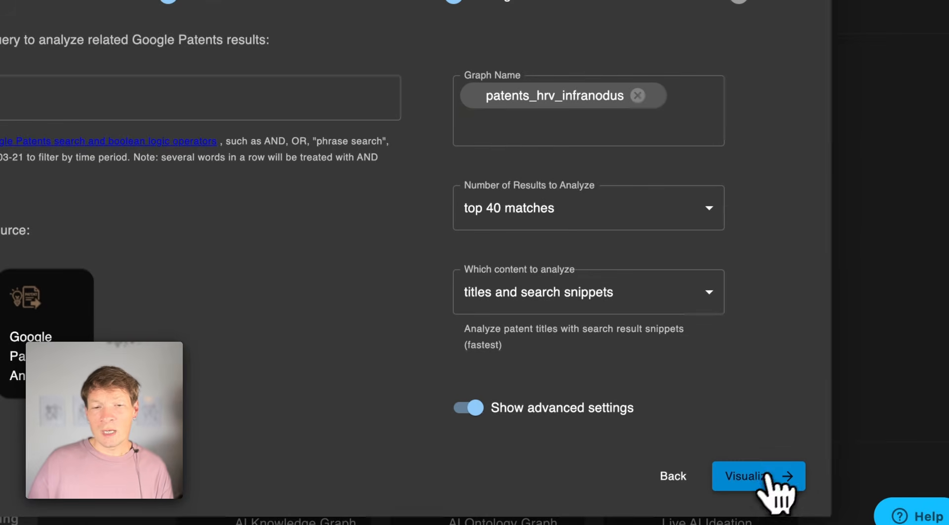
# Visualize the Google Patents results as a knowledge graph and show the list of patent statements
pyautogui.click(758, 477)
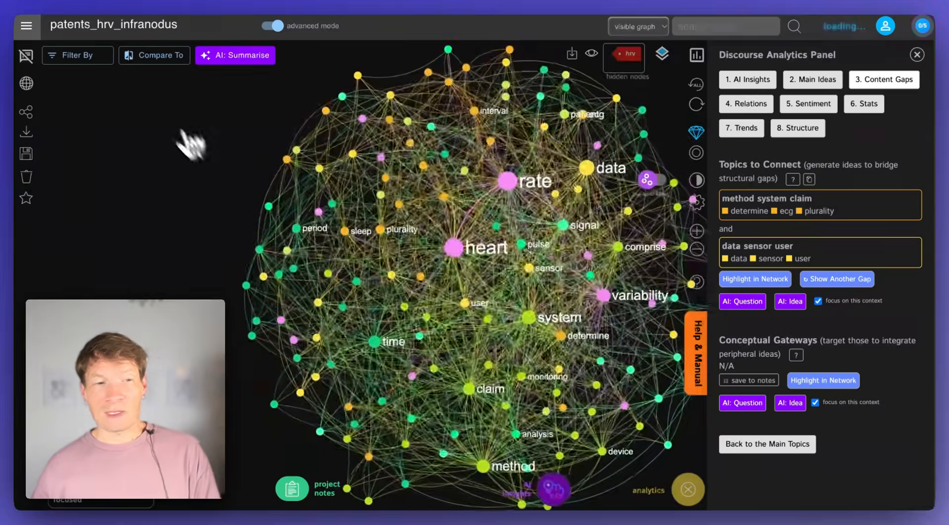
pyautogui.click(30, 59)
pyautogui.click(31, 61)
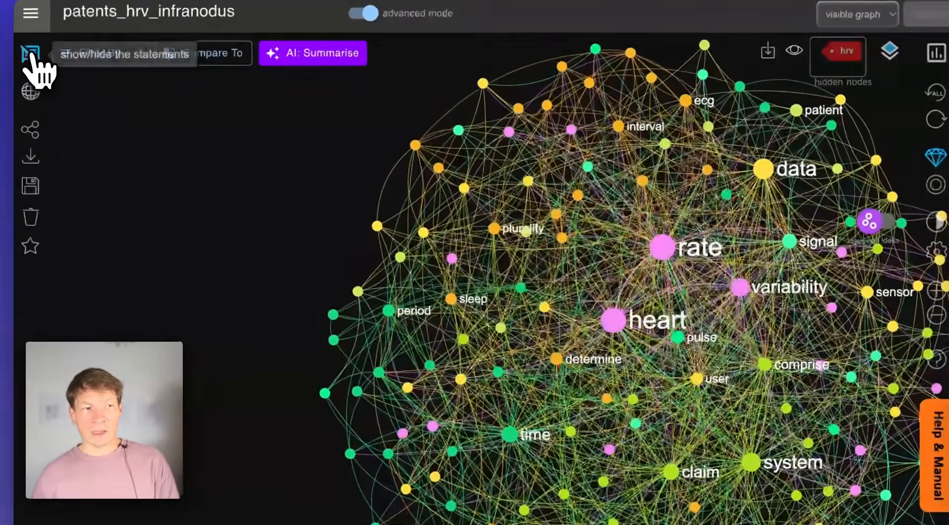
pyautogui.click(28, 57)
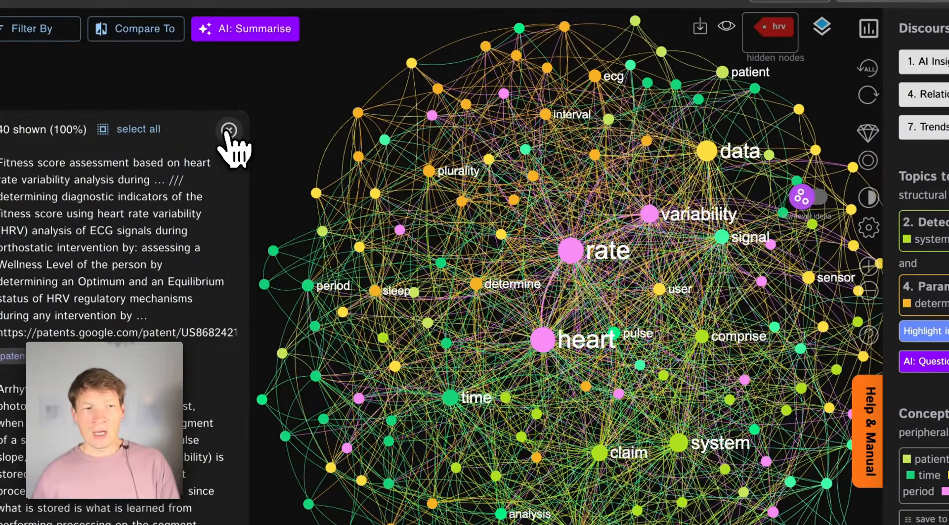
pyautogui.click(228, 130)
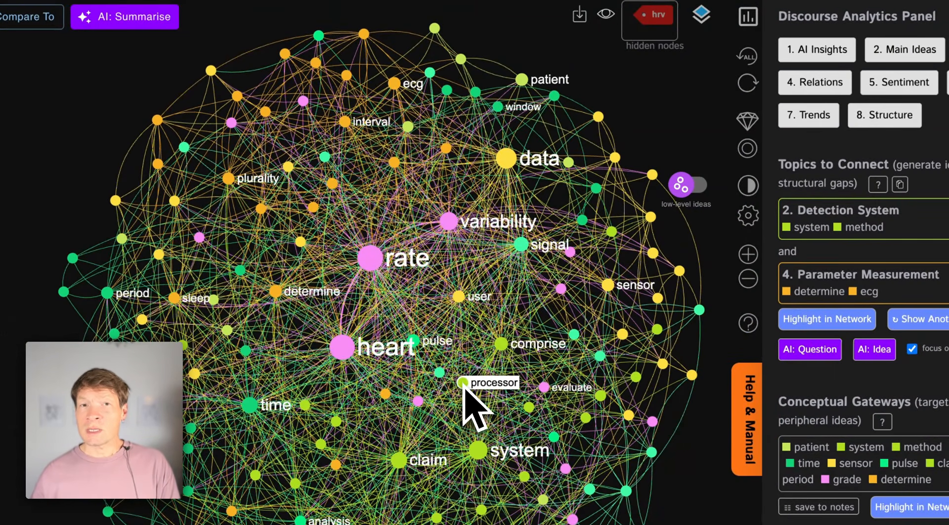
# Examine the connections of the rate and heart nodes in the graph, leaving neither node selected
pyautogui.click(369, 259)
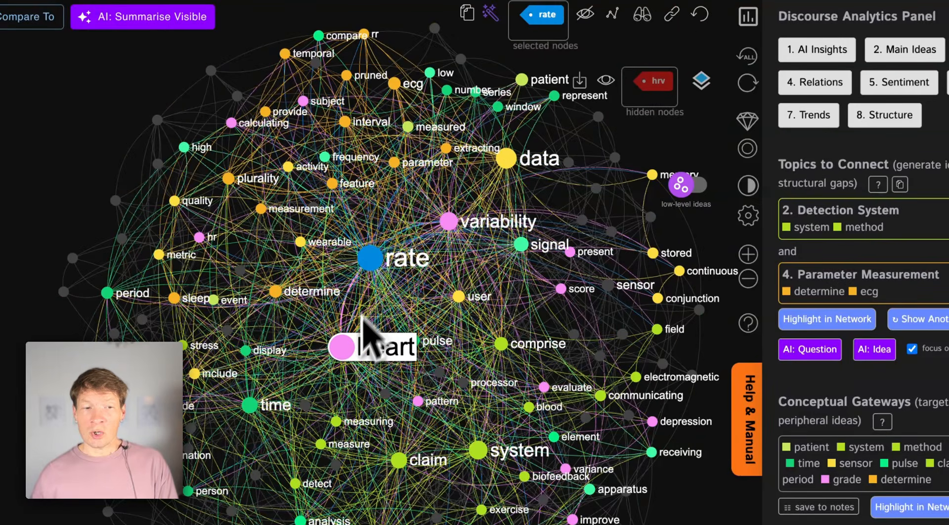
pyautogui.click(352, 347)
pyautogui.click(374, 257)
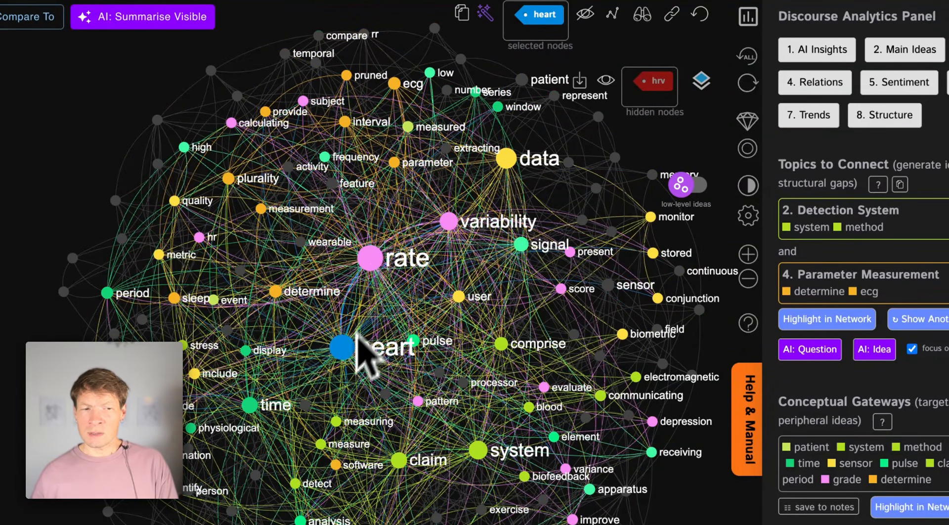
pyautogui.click(345, 358)
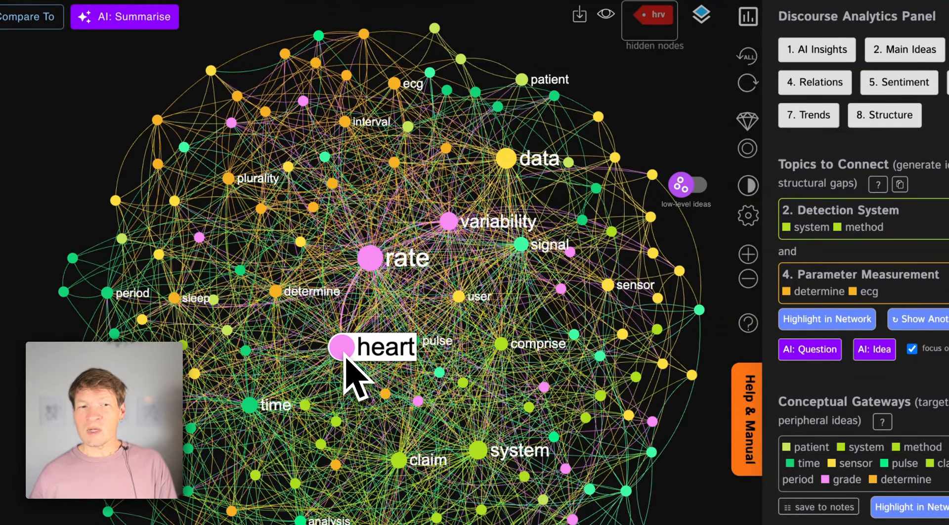
# Examine the connections of the rate node and leave it unselected
pyautogui.click(369, 258)
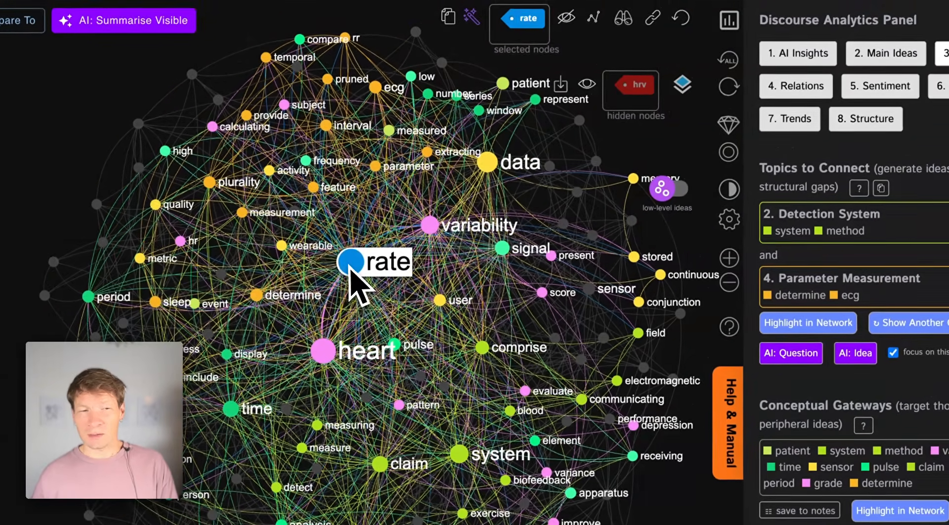
pyautogui.click(350, 268)
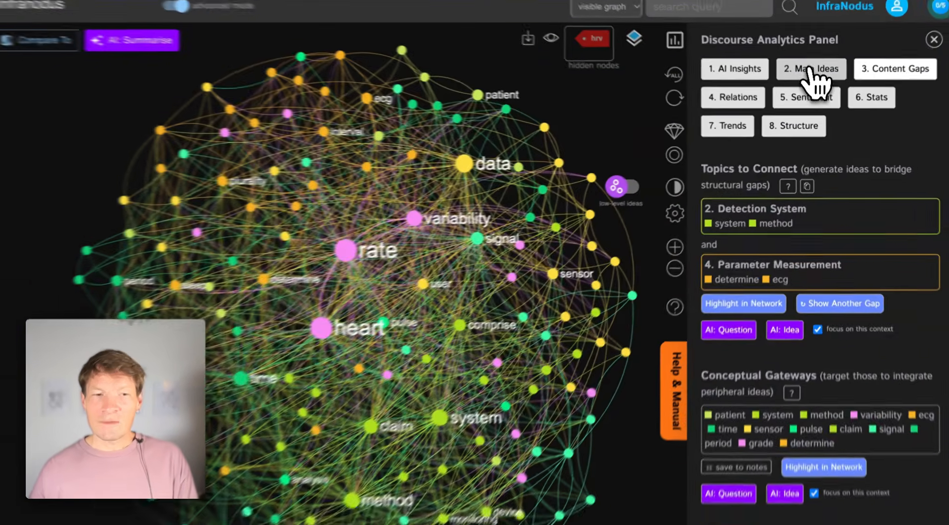
# Show the graph's main ideas and review the Heart Variability, Detection System and User Metrics topics
pyautogui.click(813, 79)
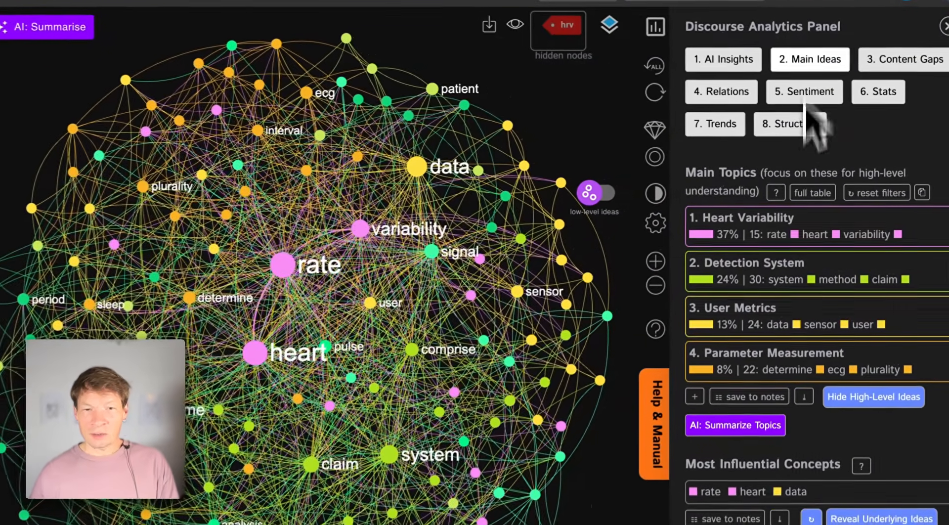
pyautogui.click(768, 205)
pyautogui.click(750, 226)
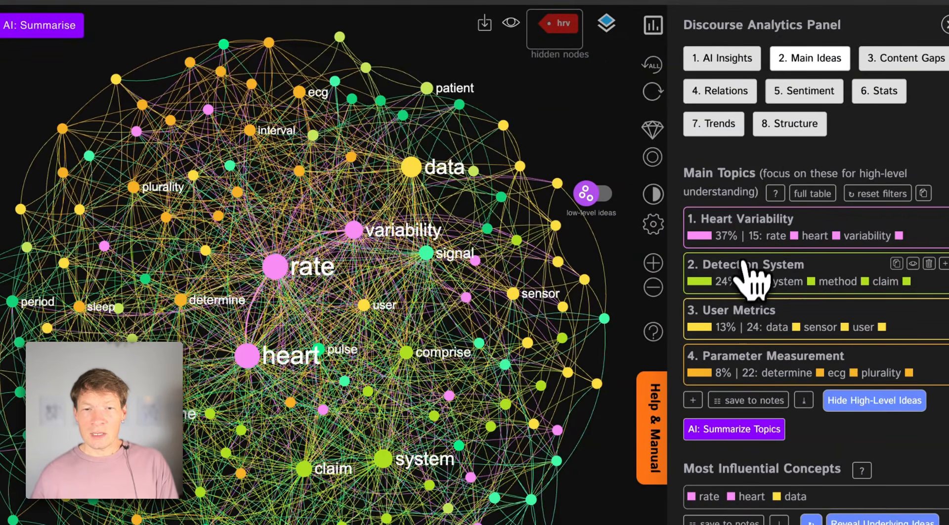
pyautogui.click(750, 276)
pyautogui.click(749, 278)
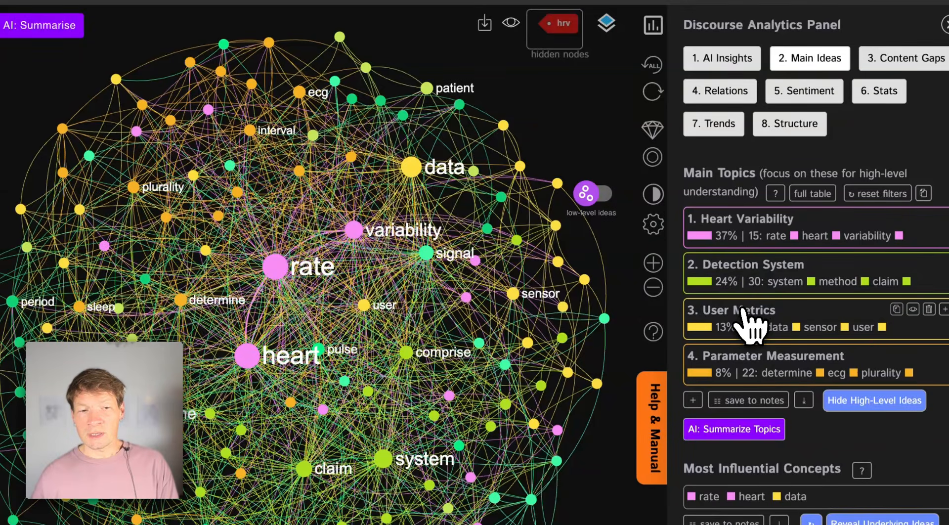
pyautogui.doubleClick(743, 310)
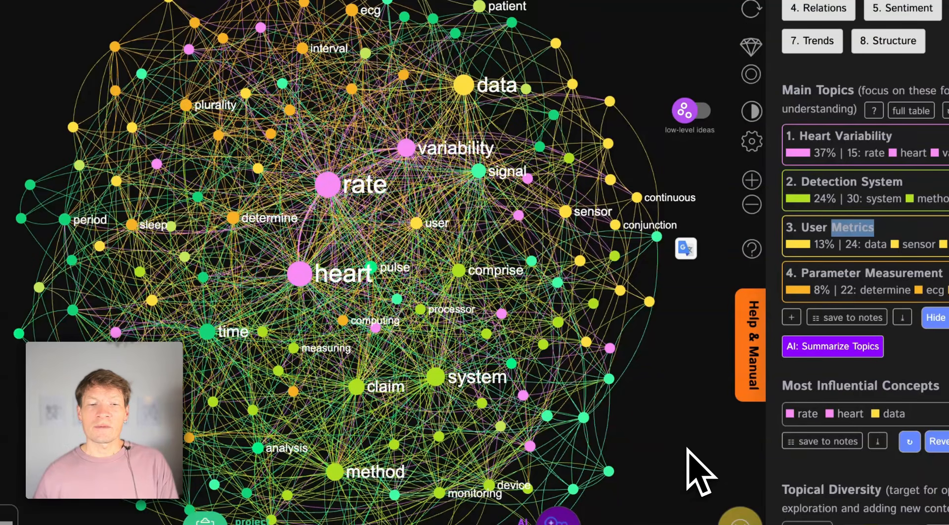
# Select the heart, rate and variability nodes together and hide them from the graph
pyautogui.click(298, 285)
pyautogui.click(326, 191)
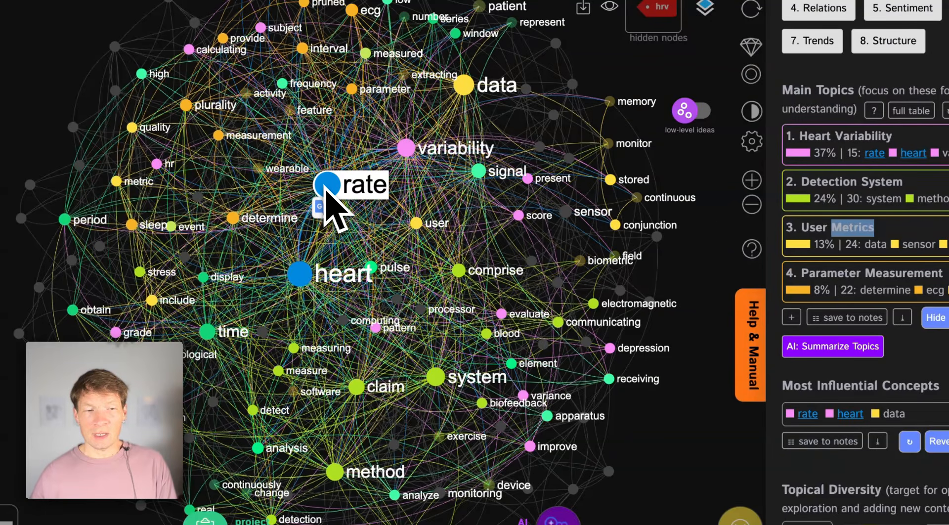
pyautogui.click(403, 153)
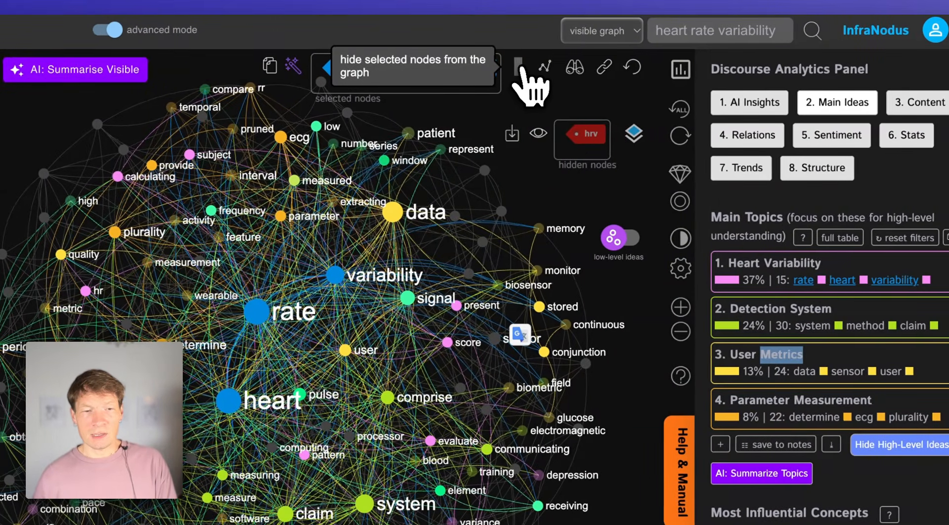
pyautogui.click(601, 64)
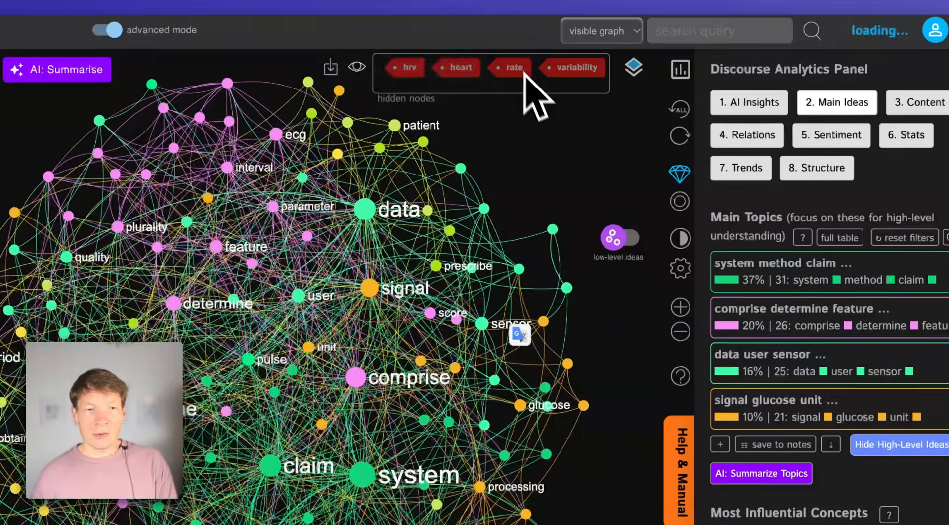
pyautogui.rightClick(528, 162)
pyautogui.click(519, 165)
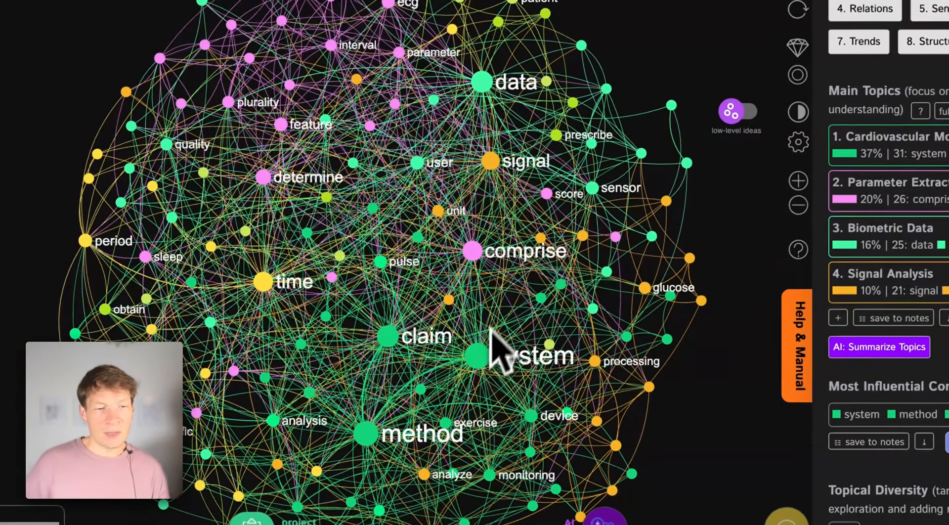
# Hide the generic system, method, claim and comprise nodes from the graph
pyautogui.click(484, 357)
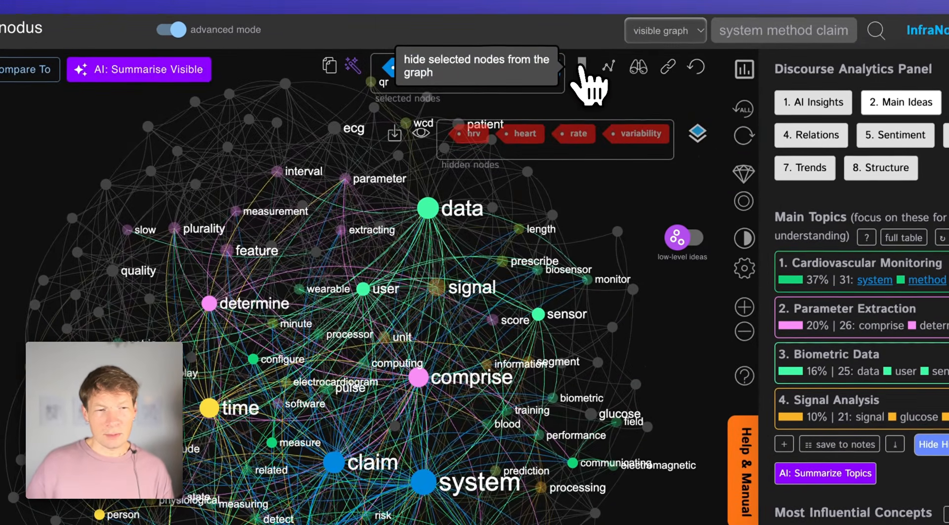
pyautogui.click(583, 70)
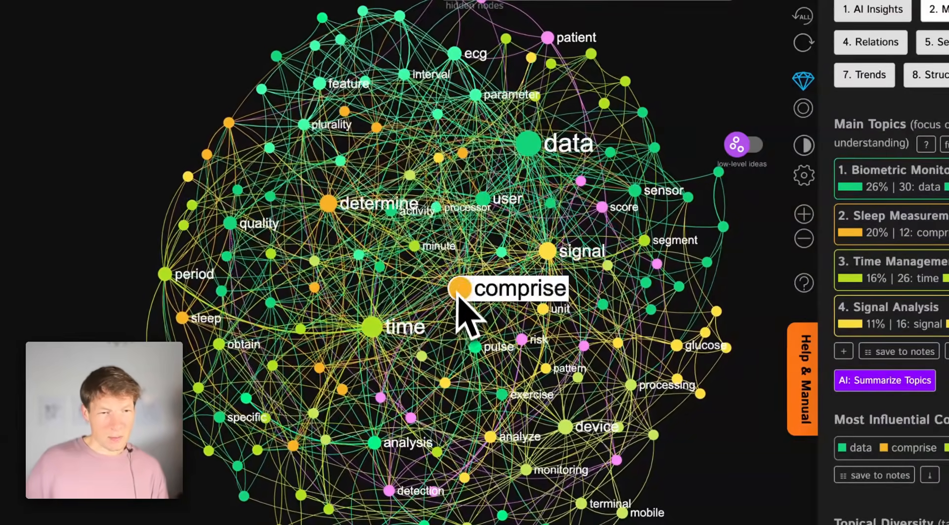
pyautogui.click(458, 295)
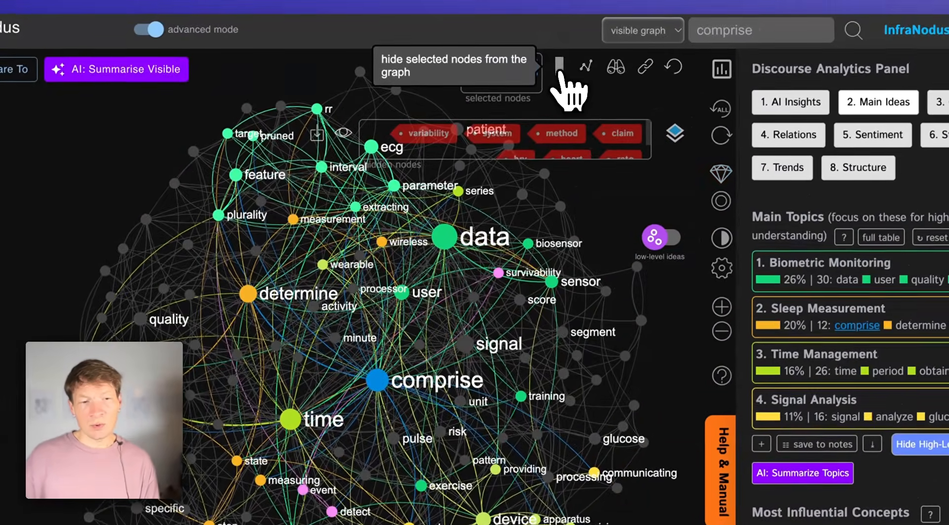
pyautogui.click(560, 69)
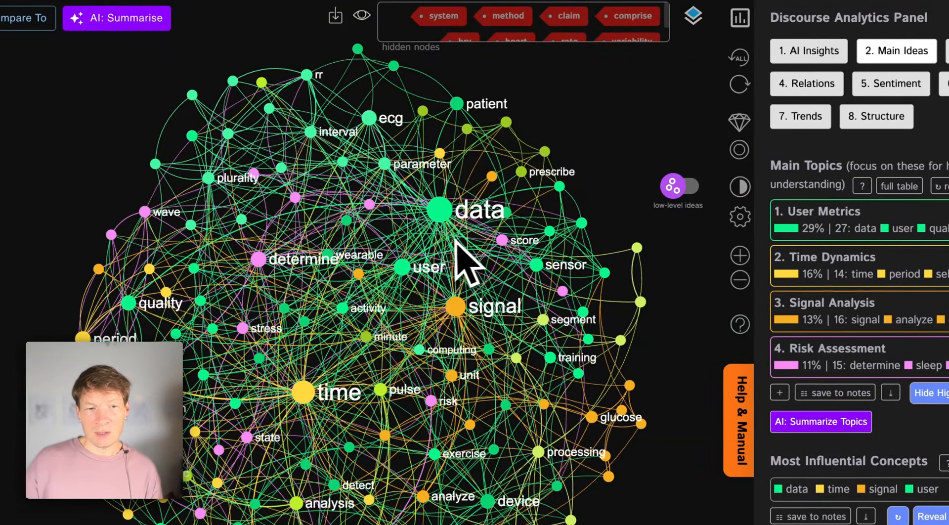
# Hide the data and signal nodes from the graph
pyautogui.click(439, 211)
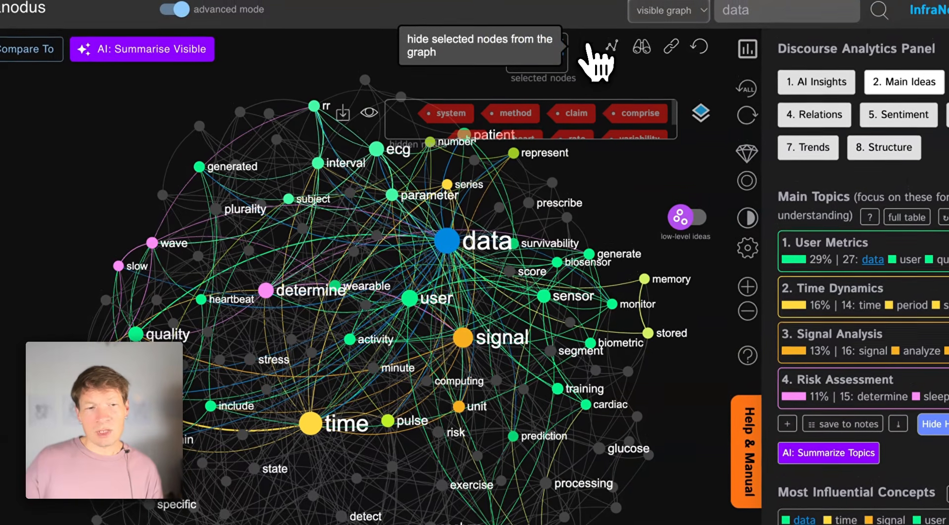
pyautogui.click(587, 47)
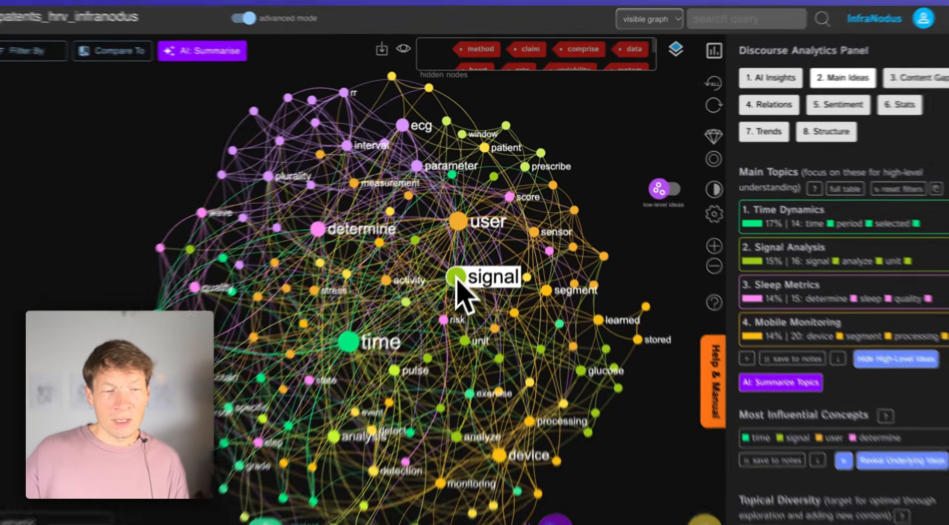
pyautogui.click(459, 264)
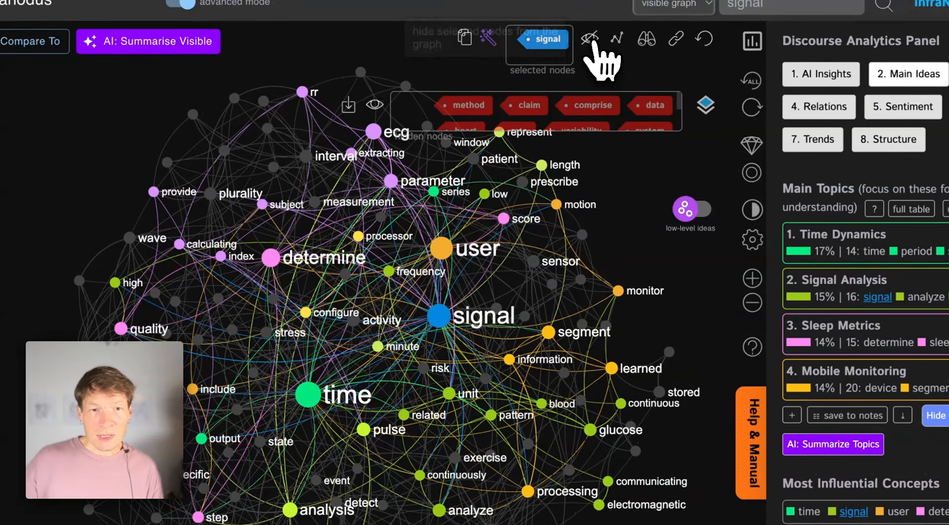
pyautogui.click(595, 39)
# Read the patent statements that mention the time node and hide that node from the graph
pyautogui.click(318, 381)
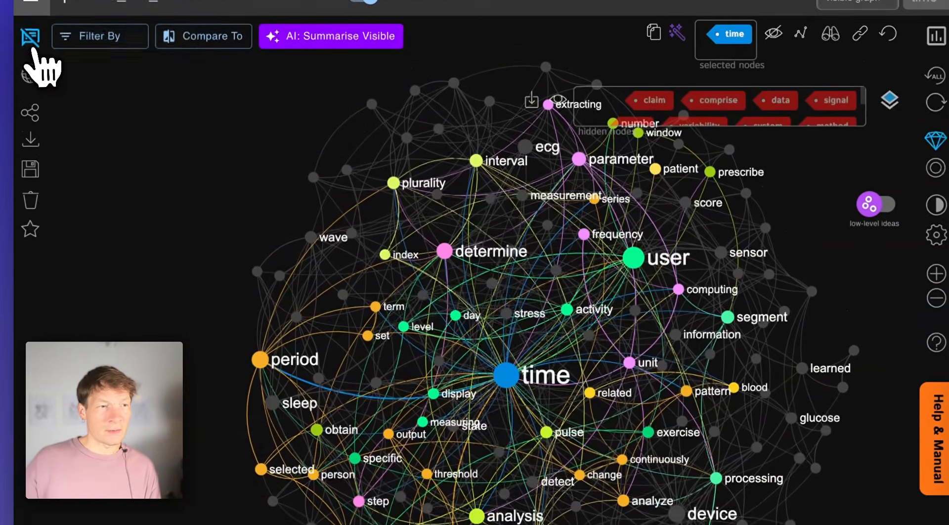
pyautogui.click(30, 47)
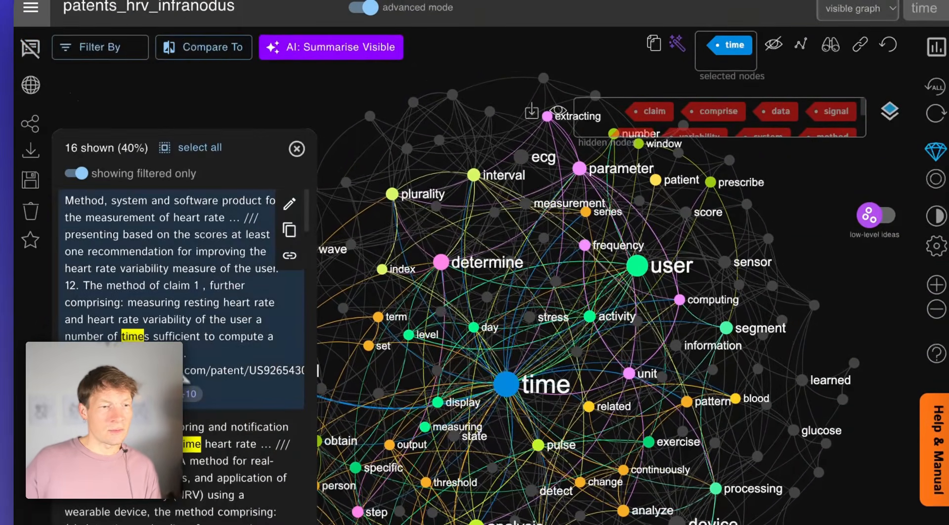
pyautogui.scroll(2, 184, 391)
pyautogui.scroll(-5, 186, 346)
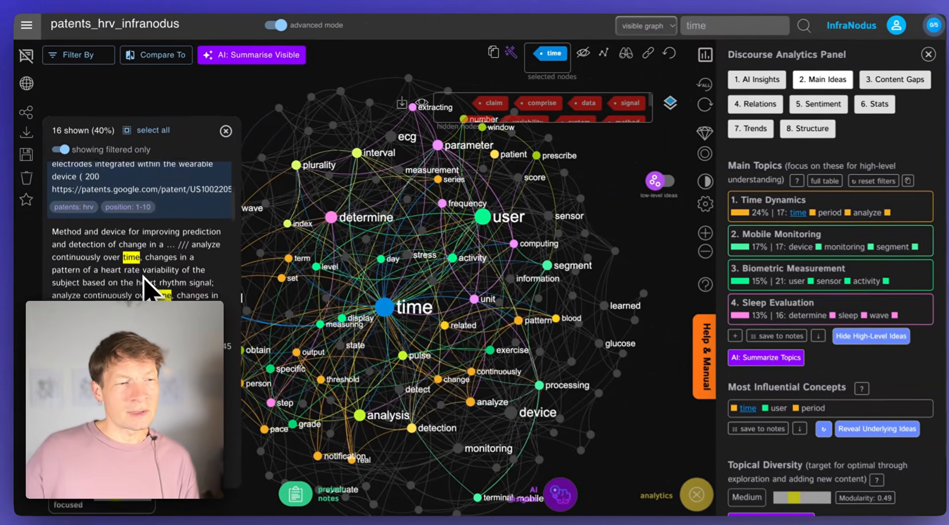
pyautogui.scroll(-2, 145, 286)
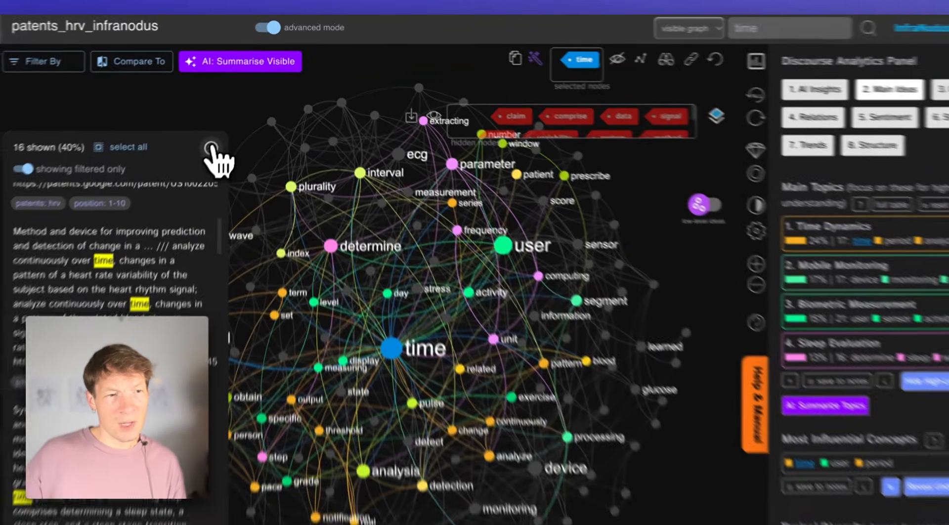
pyautogui.click(223, 130)
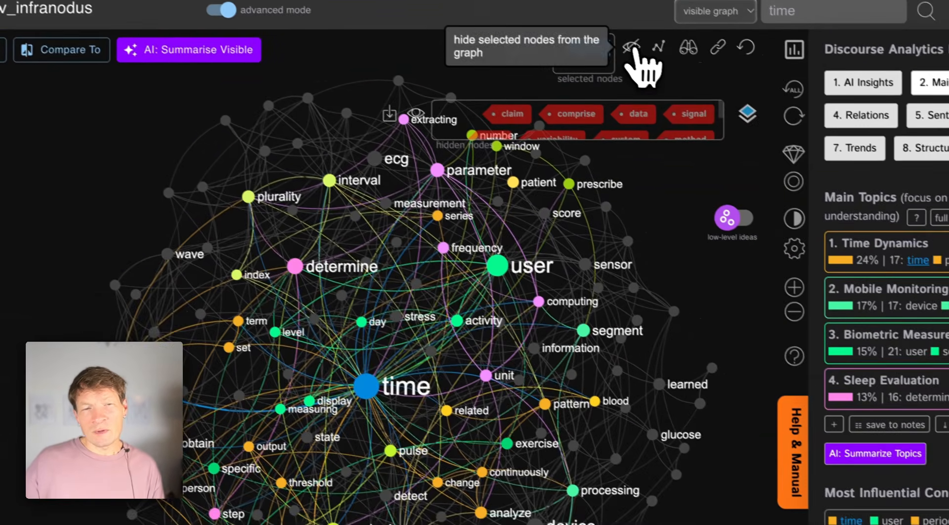
pyautogui.click(632, 48)
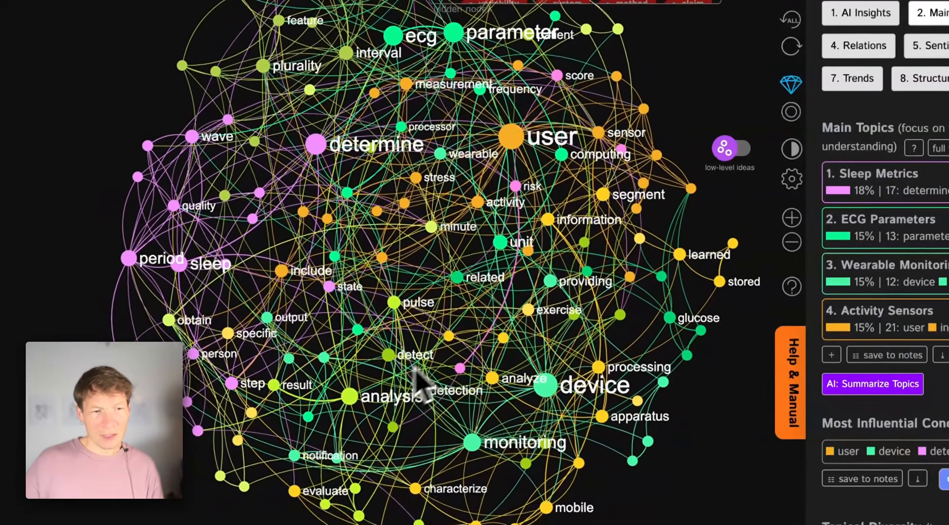
# Examine the remaining node clusters in the graph along with the most influential concepts and topical diversity
pyautogui.moveTo(414, 365); pyautogui.dragTo(435, 358)
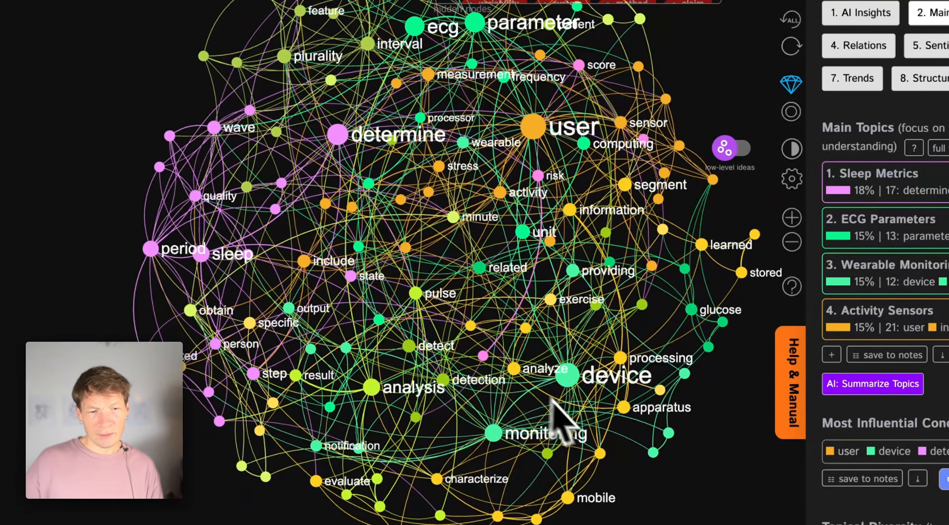
pyautogui.moveTo(509, 278); pyautogui.dragTo(470, 312)
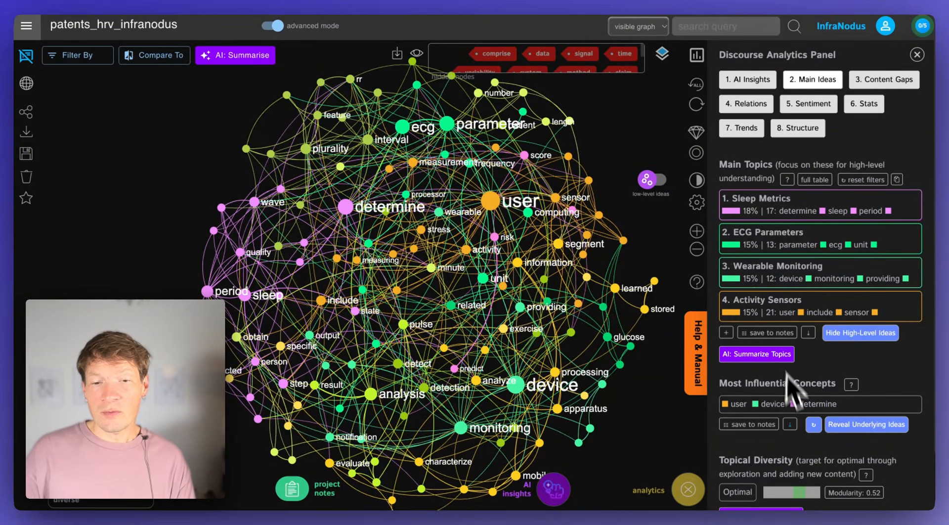
pyautogui.scroll(-3, 793, 390)
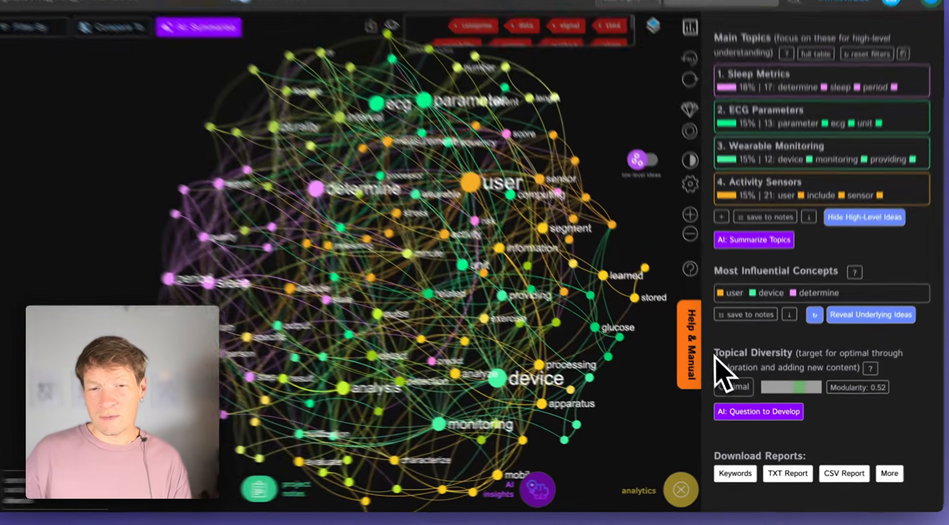
pyautogui.moveTo(720, 361); pyautogui.dragTo(799, 365)
pyautogui.click(794, 331)
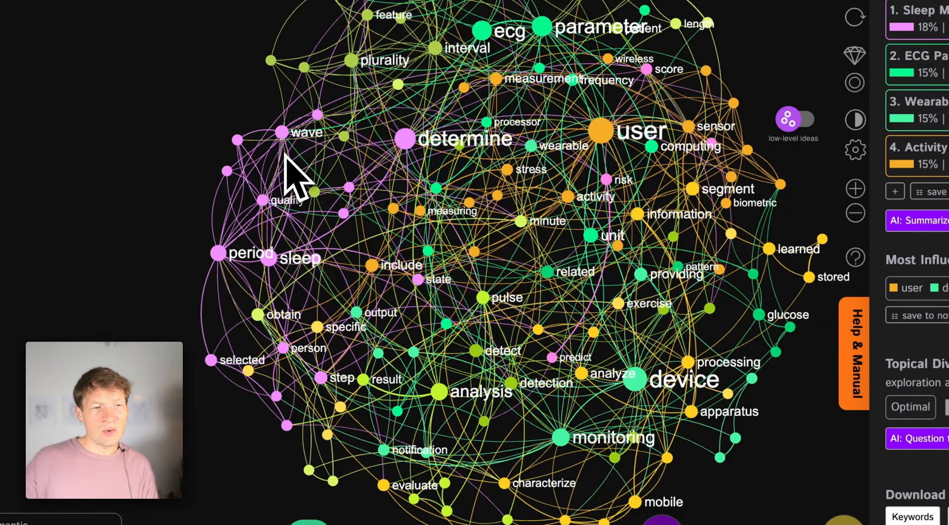
pyautogui.moveTo(572, 381); pyautogui.dragTo(528, 352)
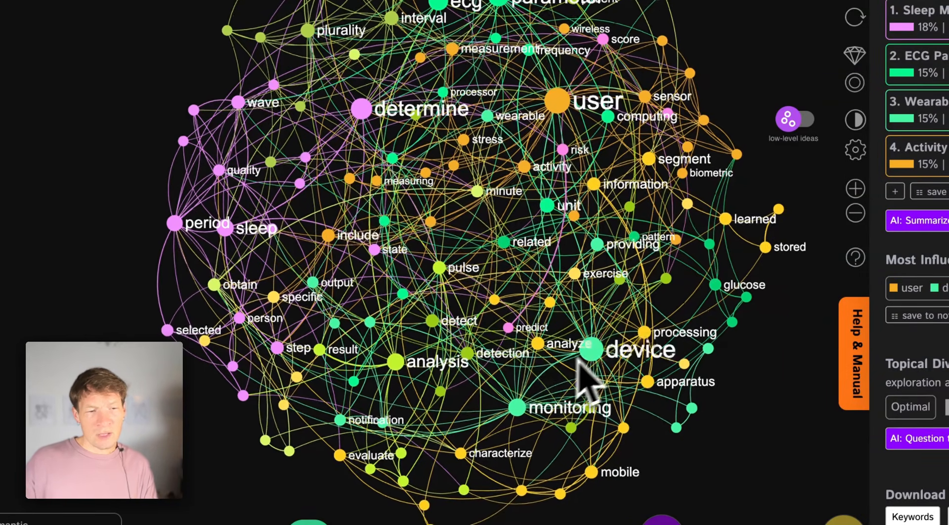
pyautogui.click(438, 270)
pyautogui.click(438, 270)
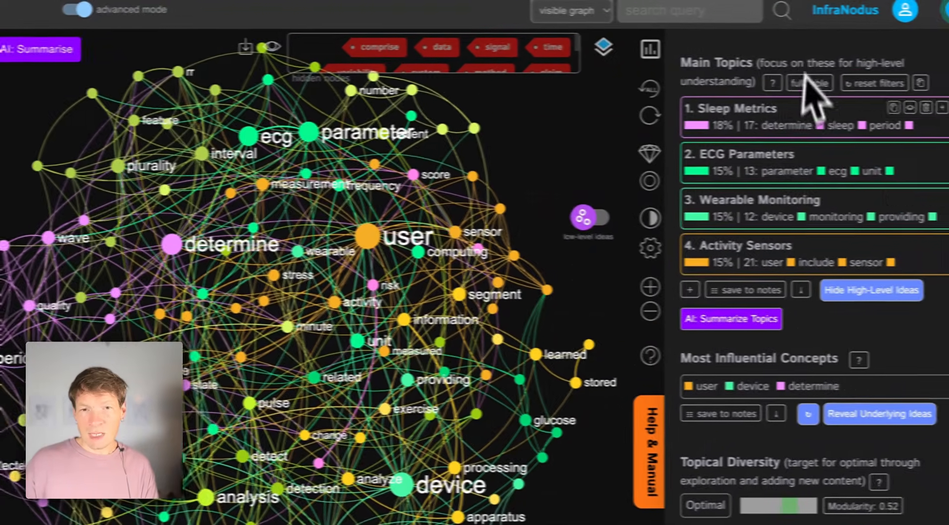
# Highlight the Sleep Metrics topic in the graph and switch the graph from low-level to high-level ideas
pyautogui.scroll(3, 805, 79)
pyautogui.click(739, 118)
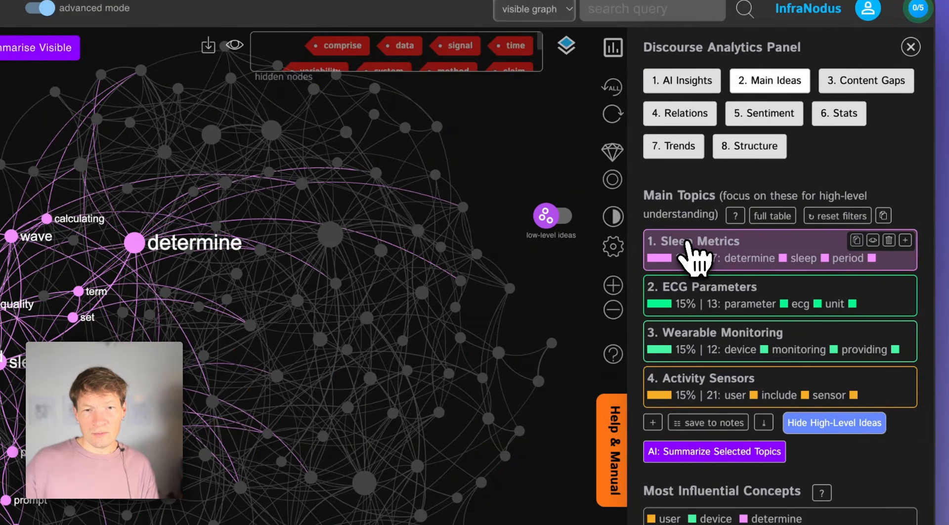
pyautogui.click(556, 215)
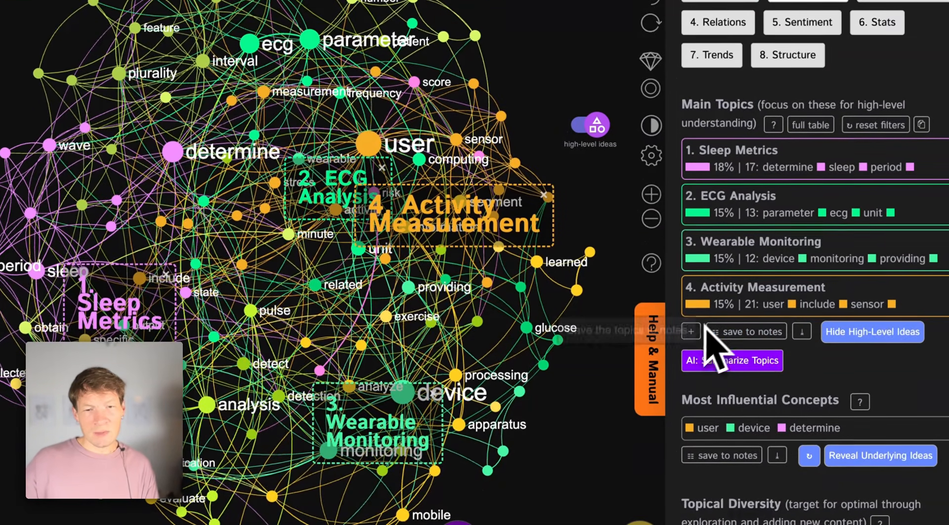
# Expand the main topics to the full list, review it, and collapse the list again
pyautogui.click(691, 331)
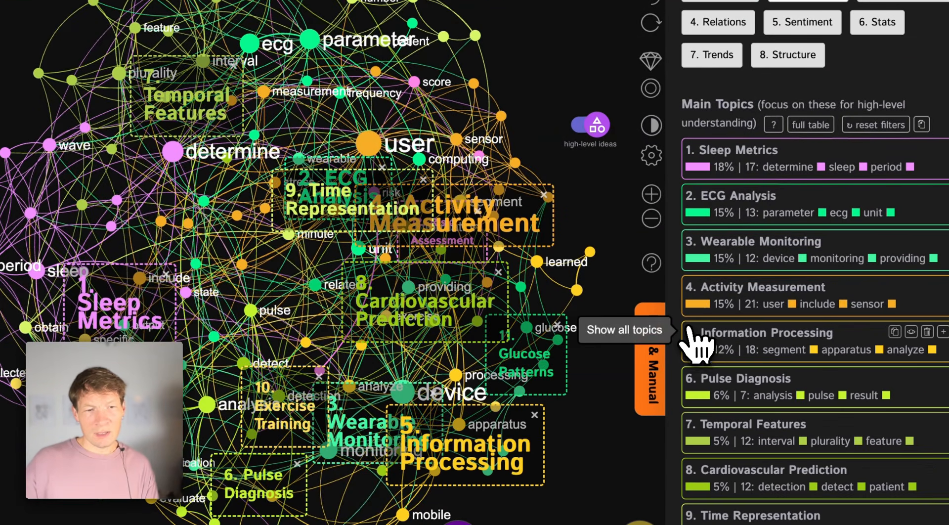
pyautogui.scroll(-4, 711, 326)
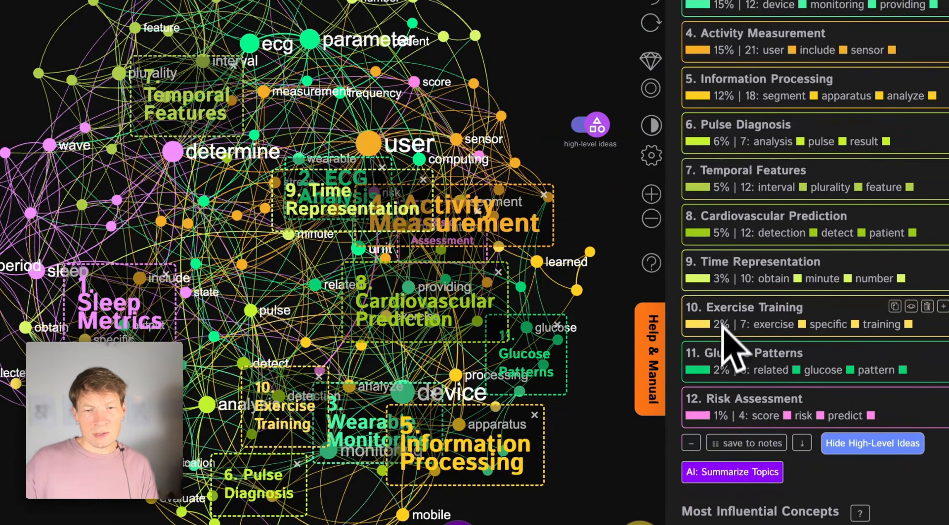
pyautogui.click(691, 444)
# Examine the ECG Analysis and Wearable Monitoring topics in the graph
pyautogui.scroll(3, 771, 178)
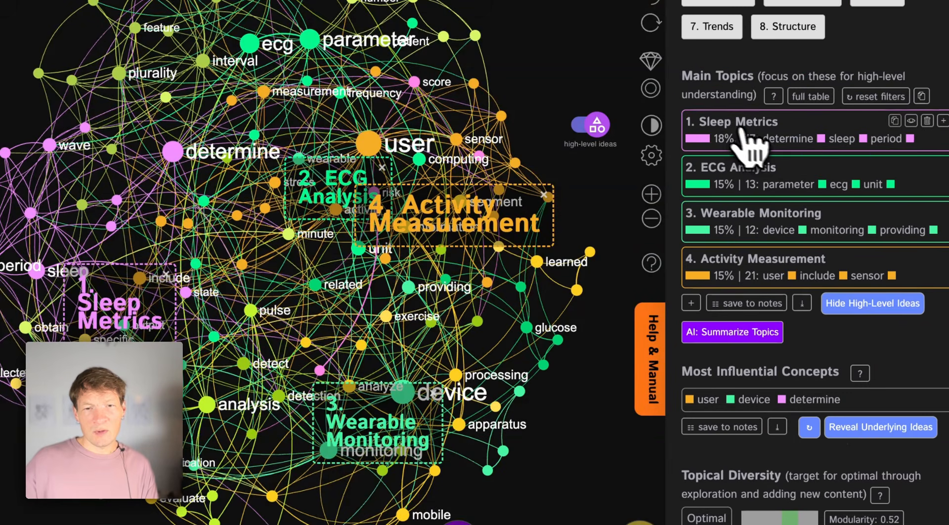
pyautogui.doubleClick(747, 171)
pyautogui.click(749, 225)
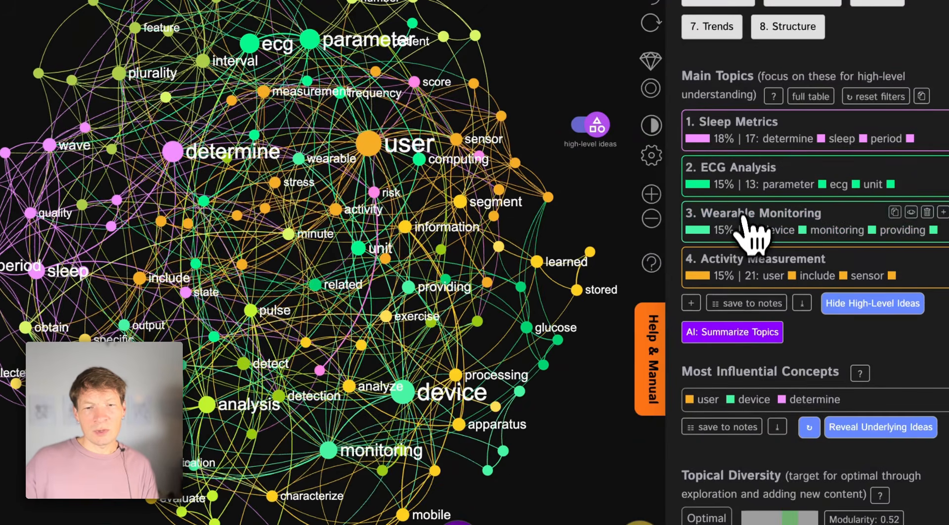
# Expand the main topics, highlight Pulse Diagnosis in the graph, and select its pulse and analysis concepts
pyautogui.click(739, 274)
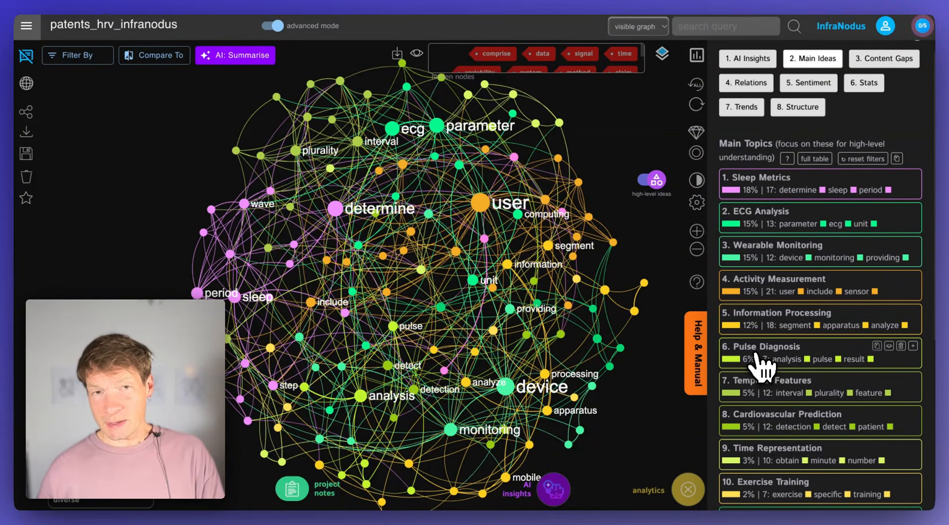
pyautogui.click(761, 363)
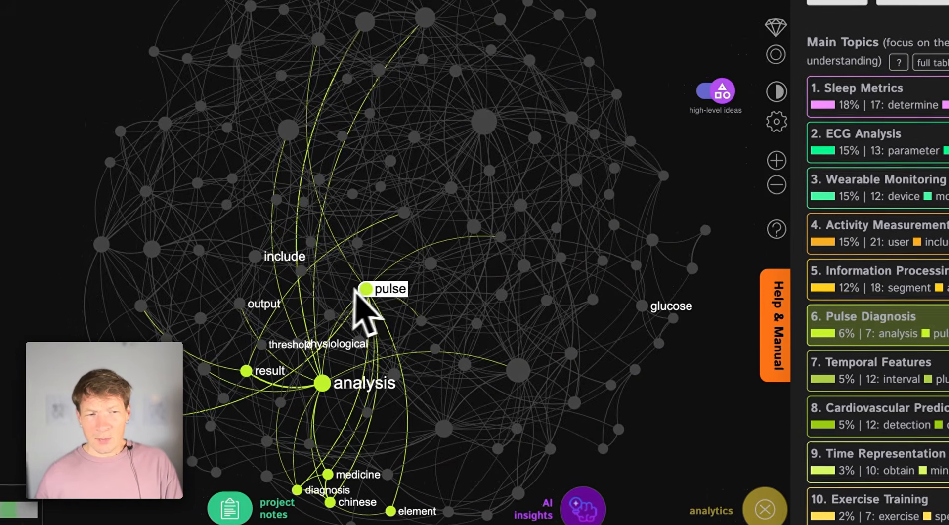
pyautogui.click(266, 269)
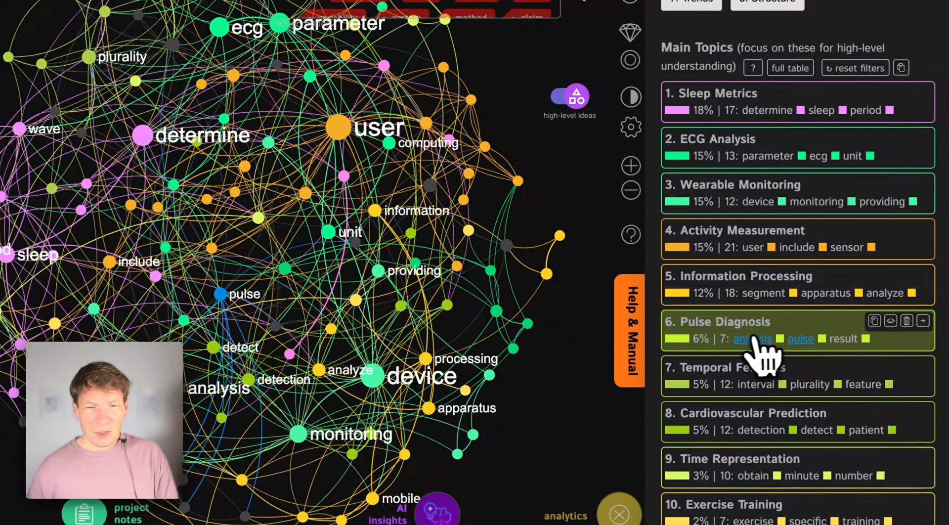
pyautogui.click(907, 322)
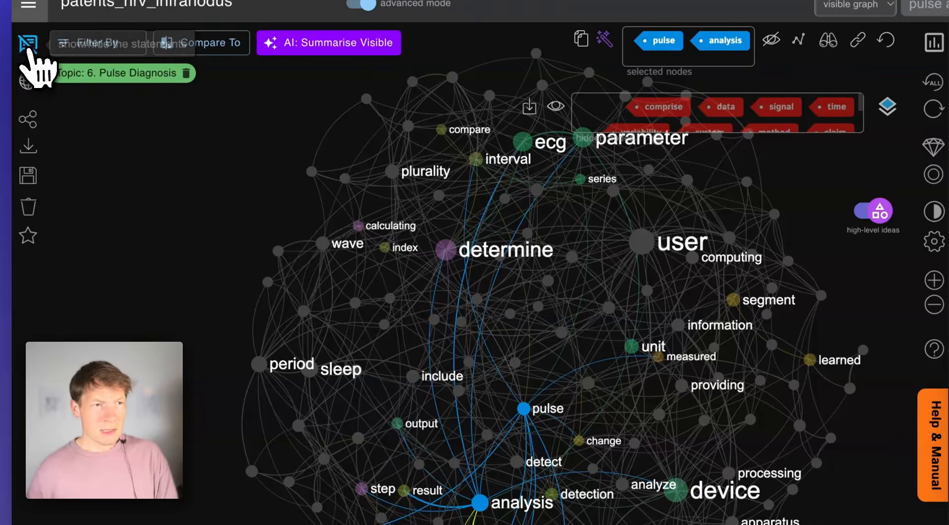
# Show the statements matching pulse and analysis, review the source patent on Google Patents, and clear the selection in the graph
pyautogui.click(30, 47)
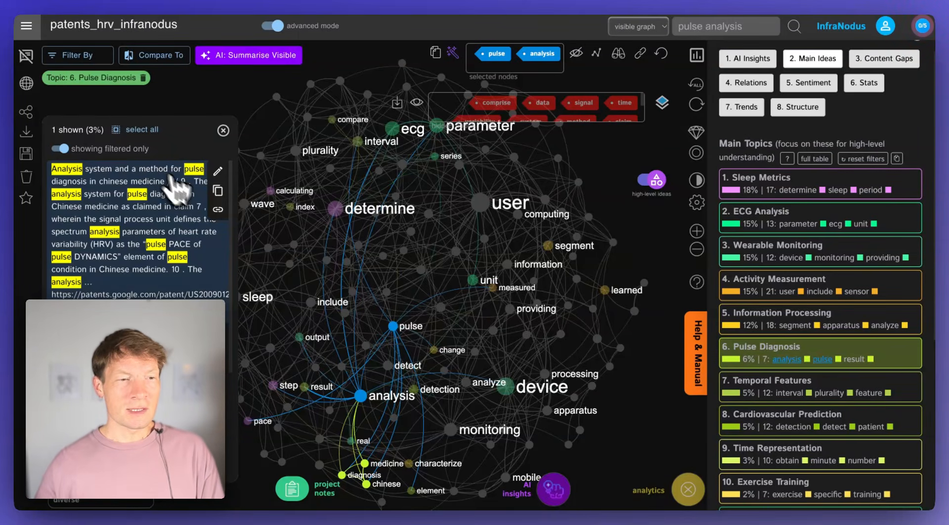
pyautogui.click(217, 210)
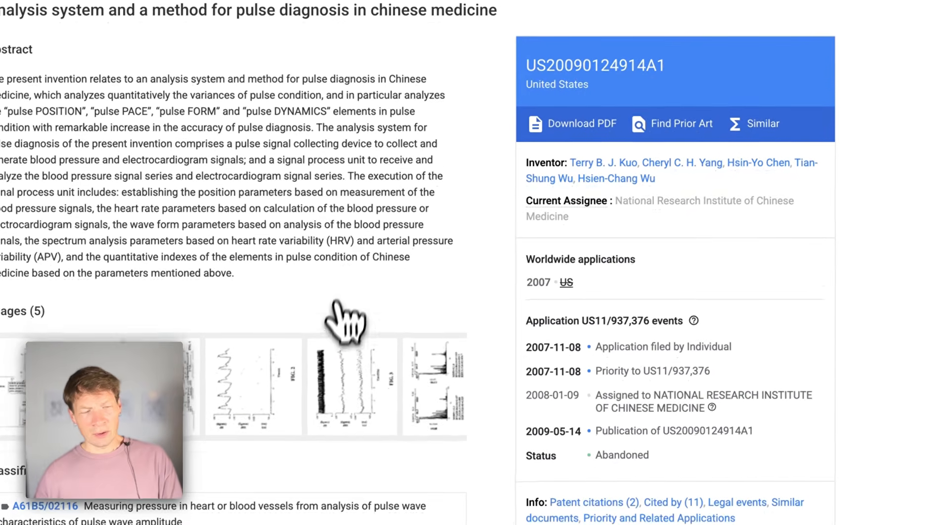
pyautogui.scroll(-20, 324, 309)
pyautogui.scroll(20, 306, 314)
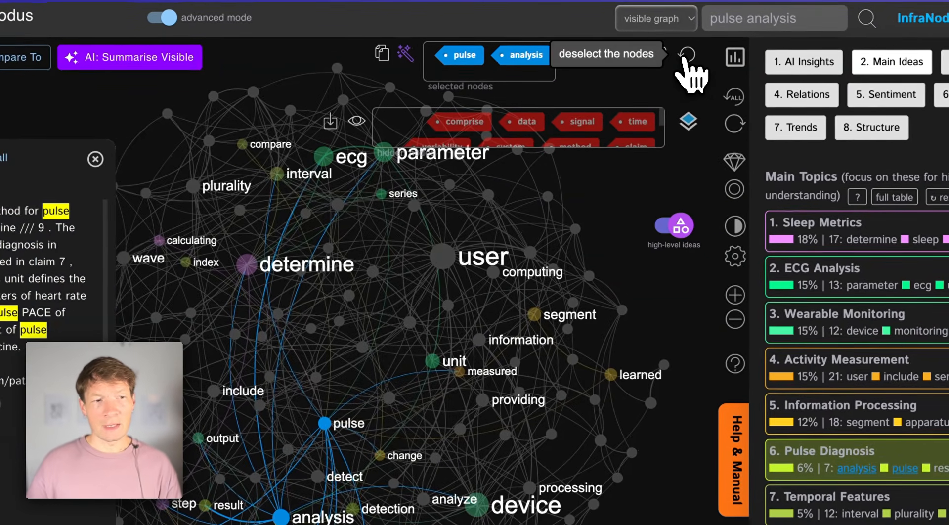
pyautogui.click(686, 55)
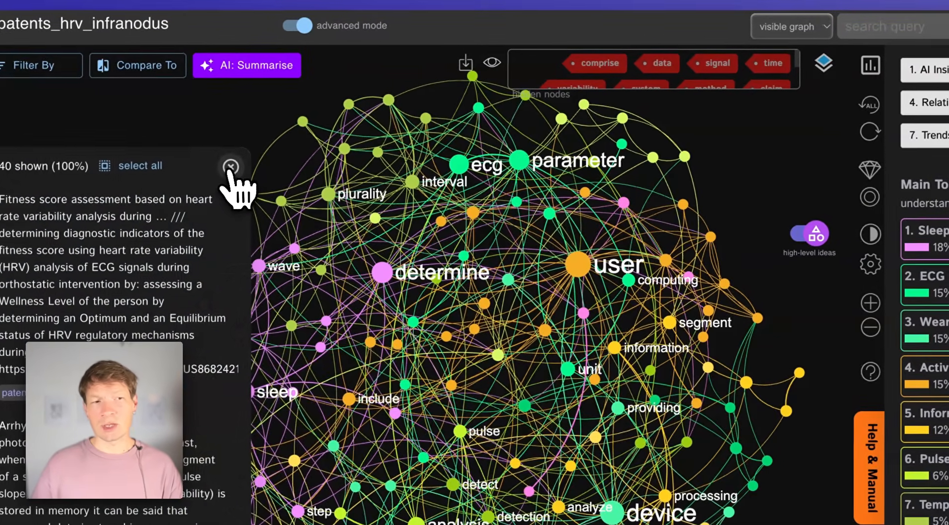
pyautogui.click(95, 158)
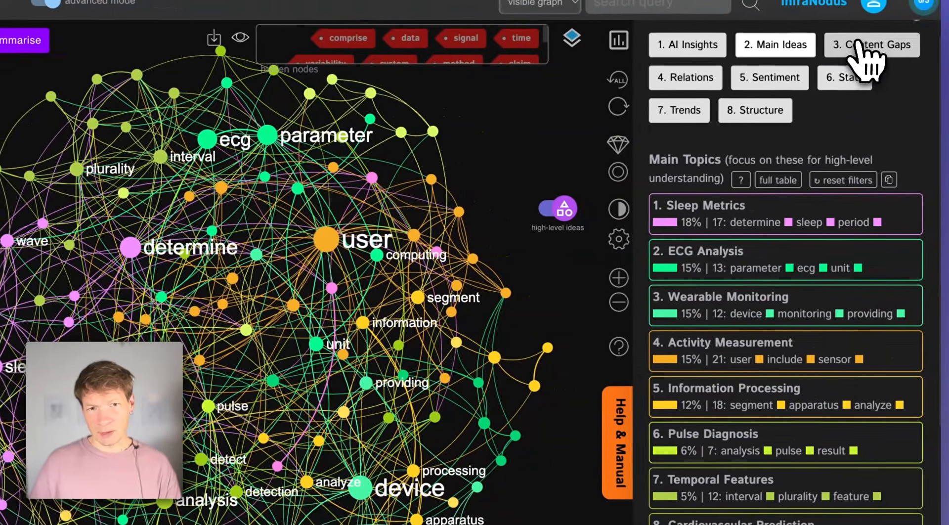
# Open the content gaps analysis and highlight the gap between Sleep Metrics and Wearable Monitoring in the network
pyautogui.click(867, 44)
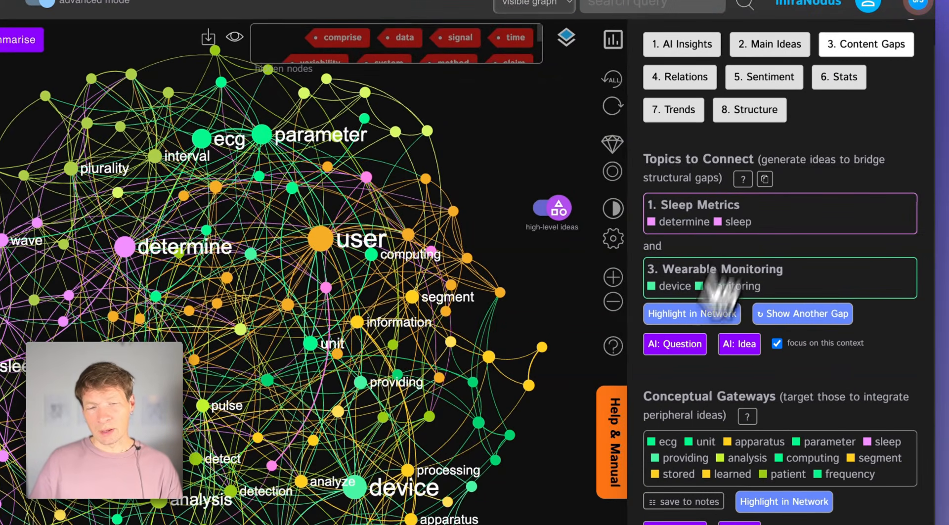
pyautogui.click(698, 319)
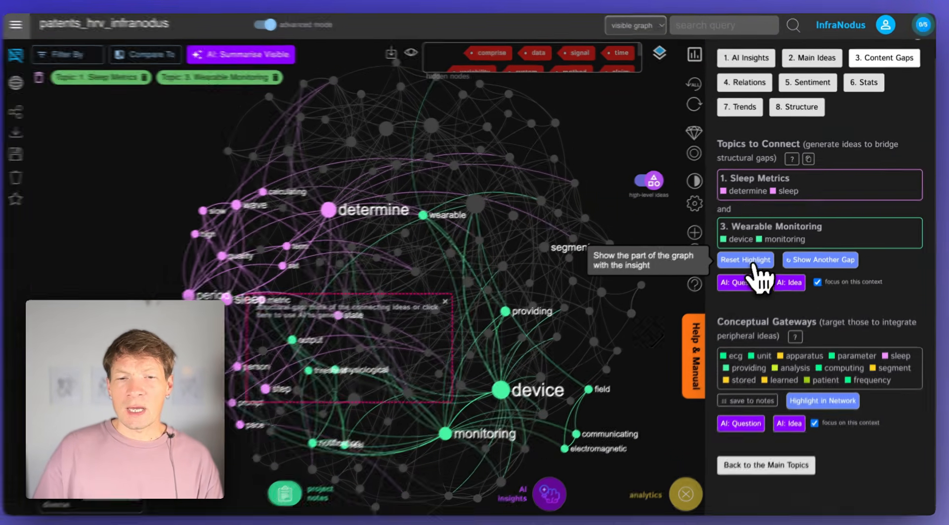
pyautogui.click(756, 260)
pyautogui.click(757, 260)
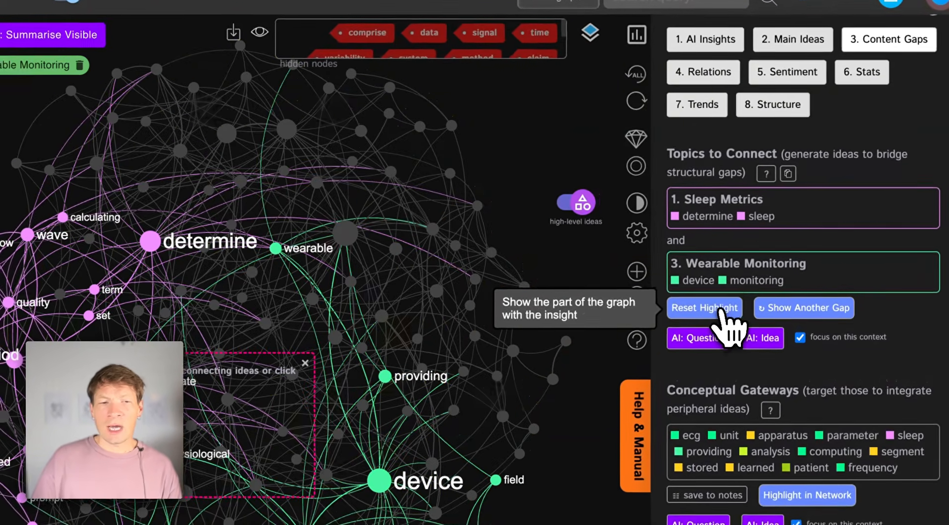
# Go through further content gaps until the pair Temporal Features and Glucose Patterns is selected
pyautogui.click(794, 311)
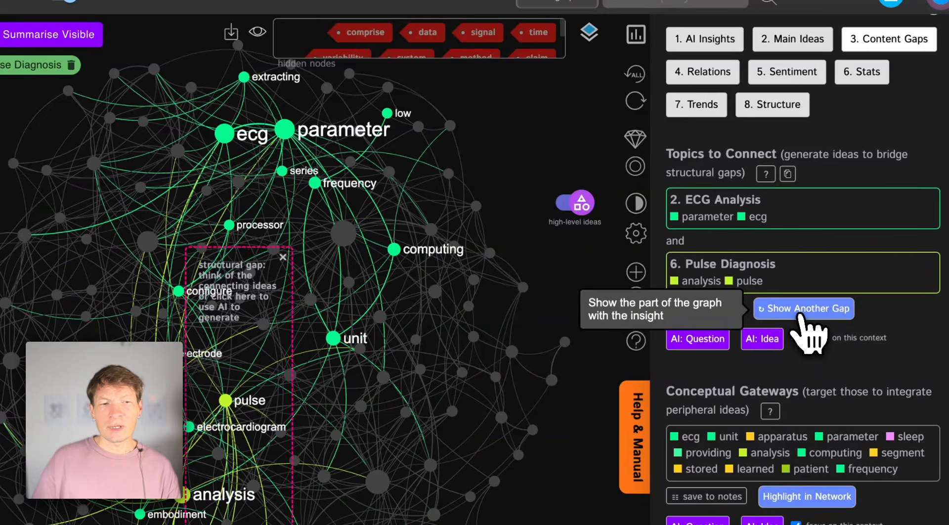
pyautogui.click(799, 316)
pyautogui.click(799, 316)
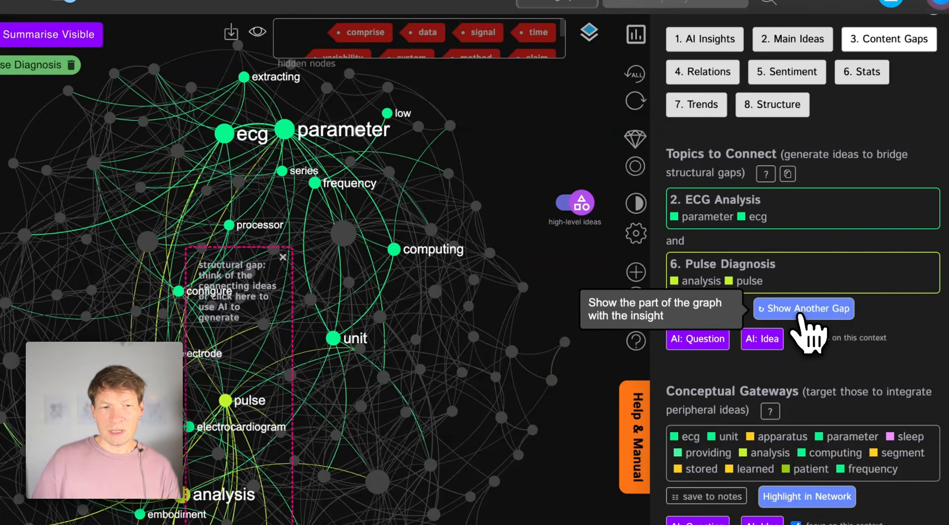
pyautogui.click(799, 310)
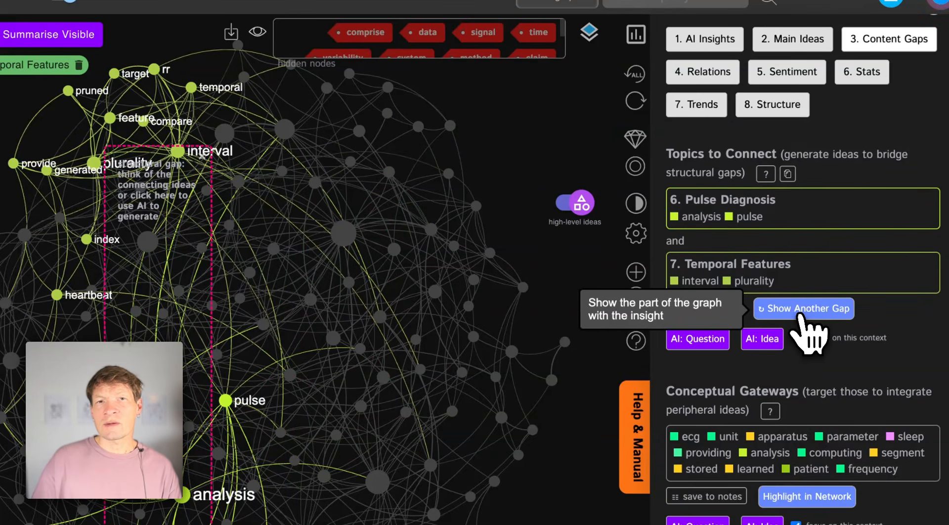
pyautogui.click(801, 314)
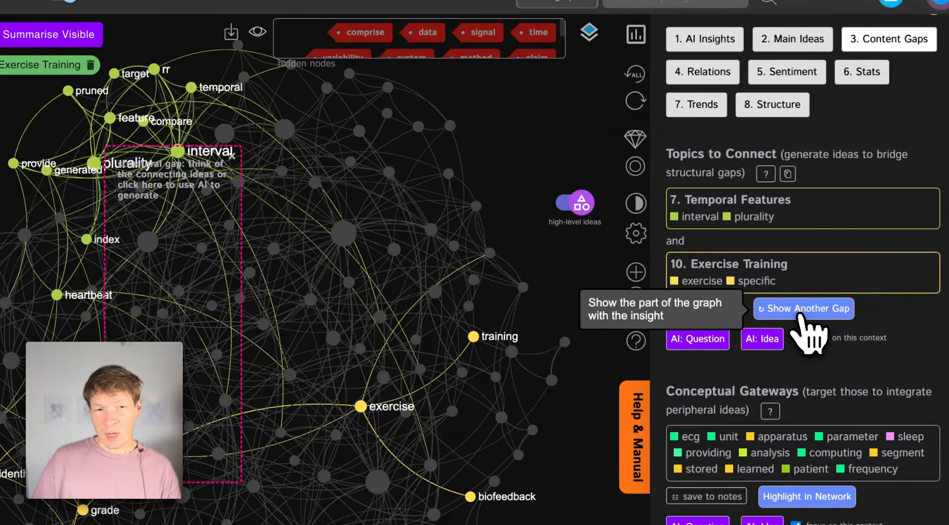
pyautogui.click(800, 316)
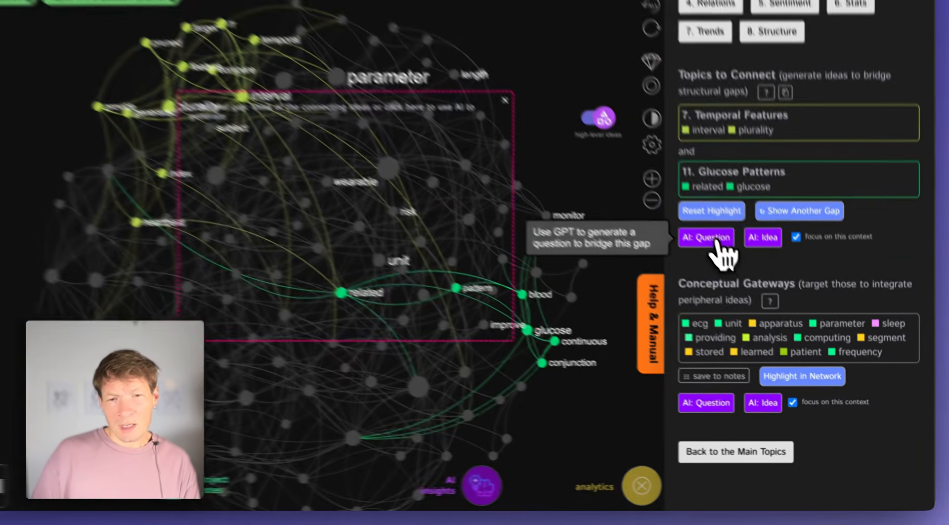
# Generate an AI question and an AI idea bridging Temporal Features and Glucose Patterns, read both, and close the results
pyautogui.click(742, 280)
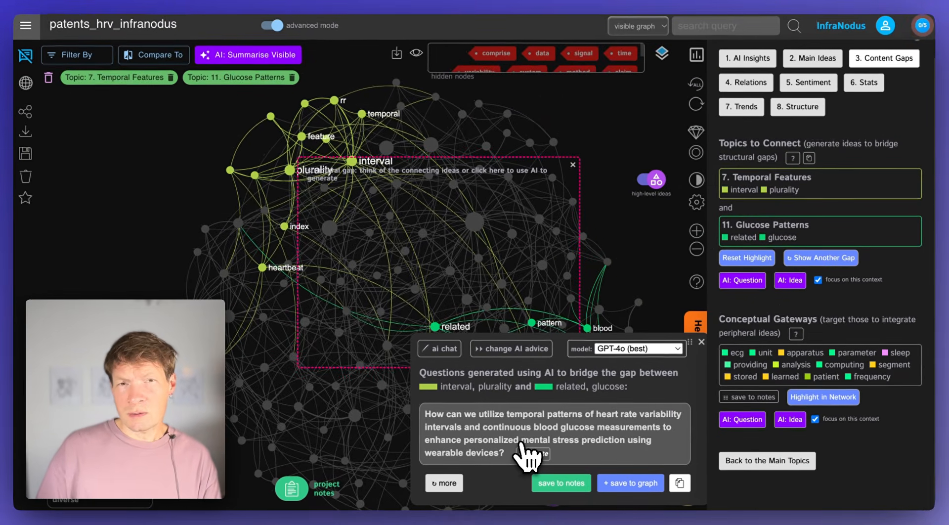
pyautogui.tripleClick(451, 420)
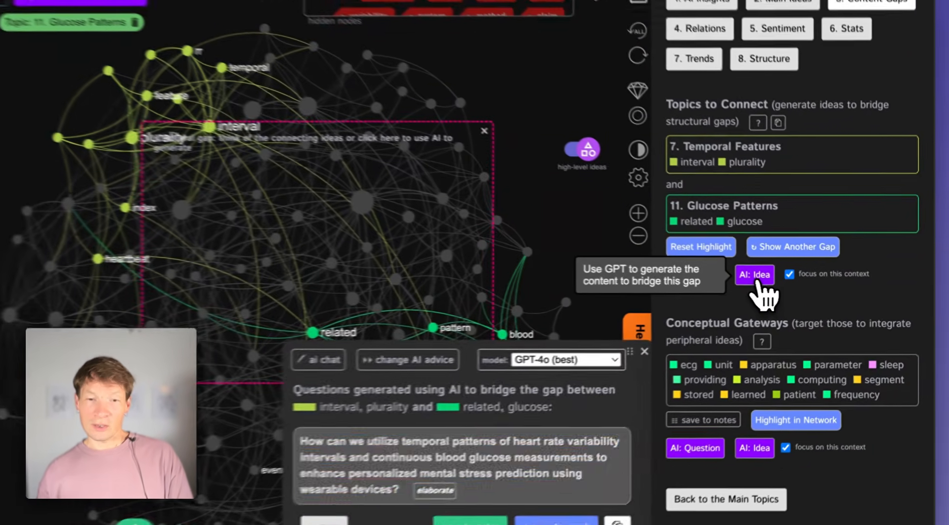
pyautogui.click(790, 281)
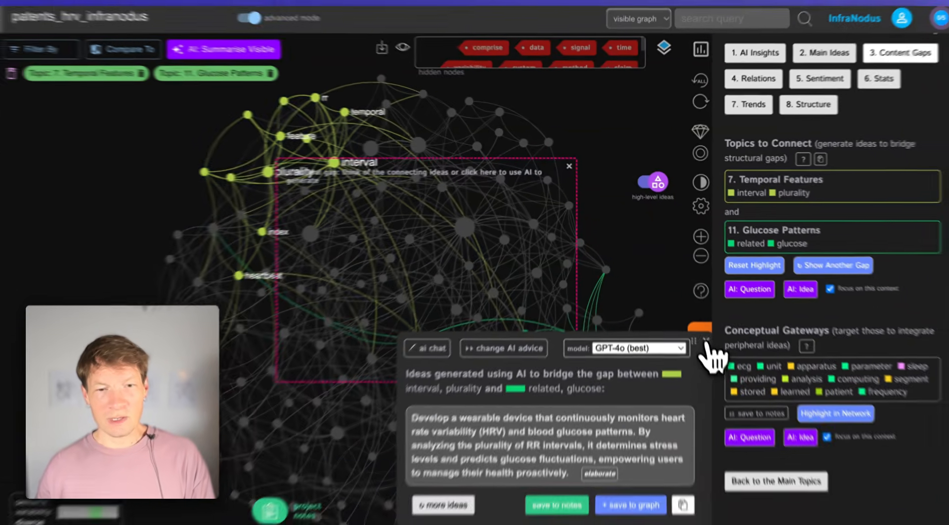
pyautogui.click(701, 329)
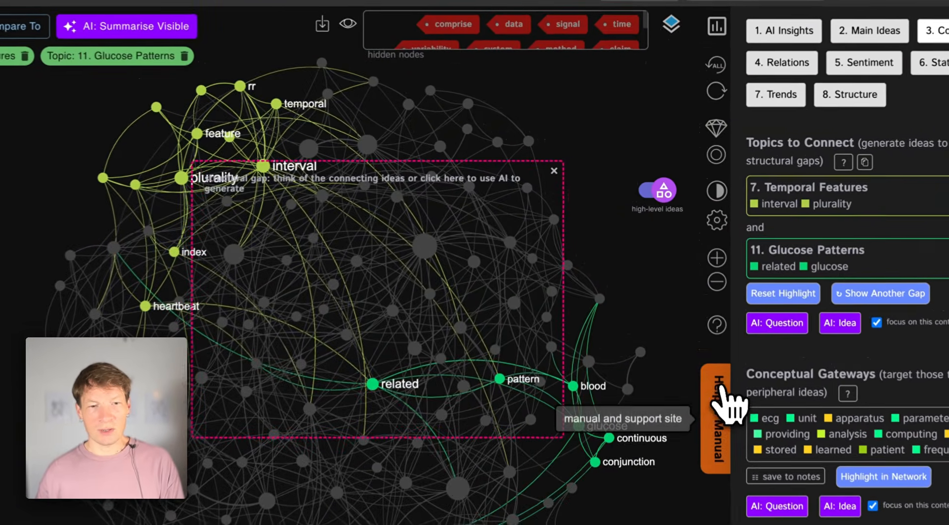
pyautogui.moveTo(495, 268); pyautogui.dragTo(474, 281)
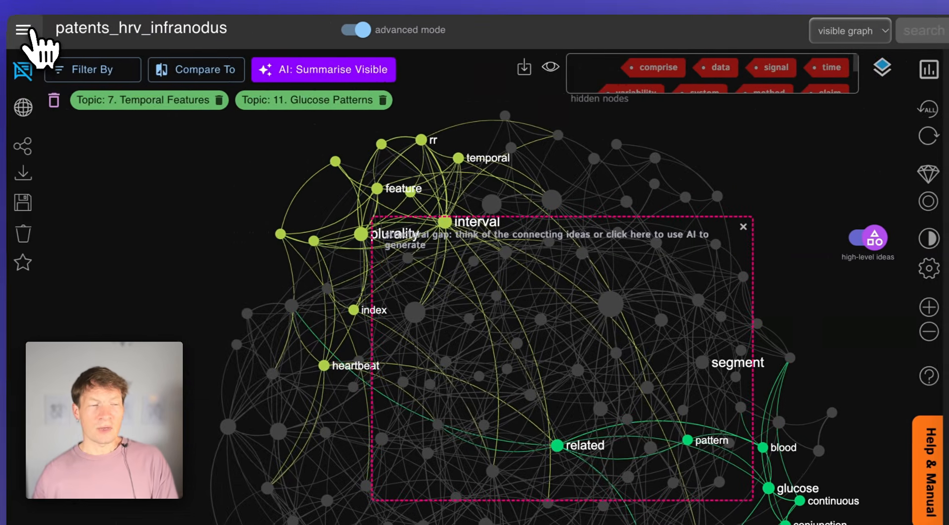
pyautogui.click(30, 30)
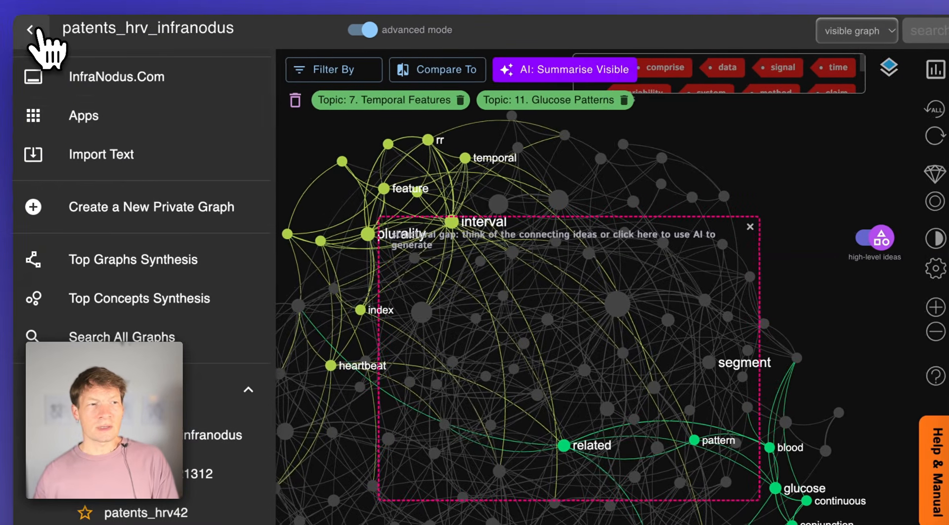
pyautogui.click(85, 121)
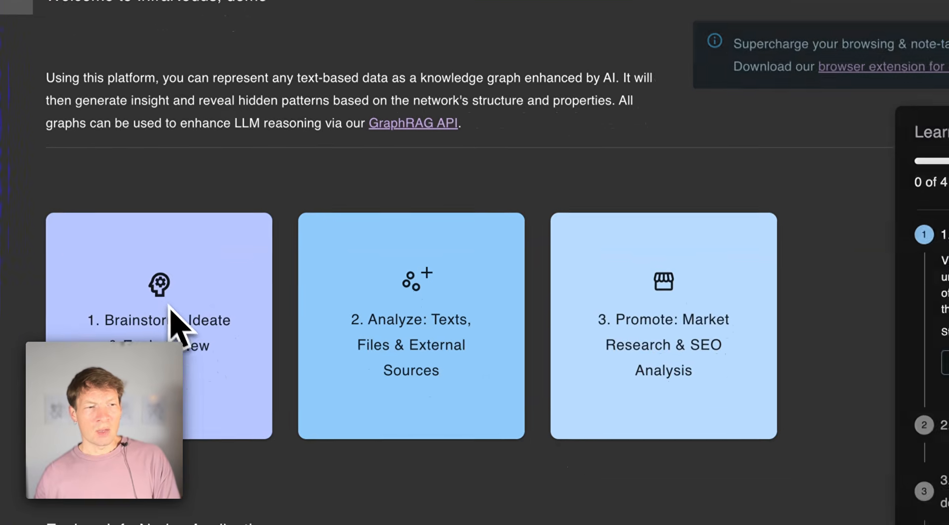
pyautogui.click(192, 339)
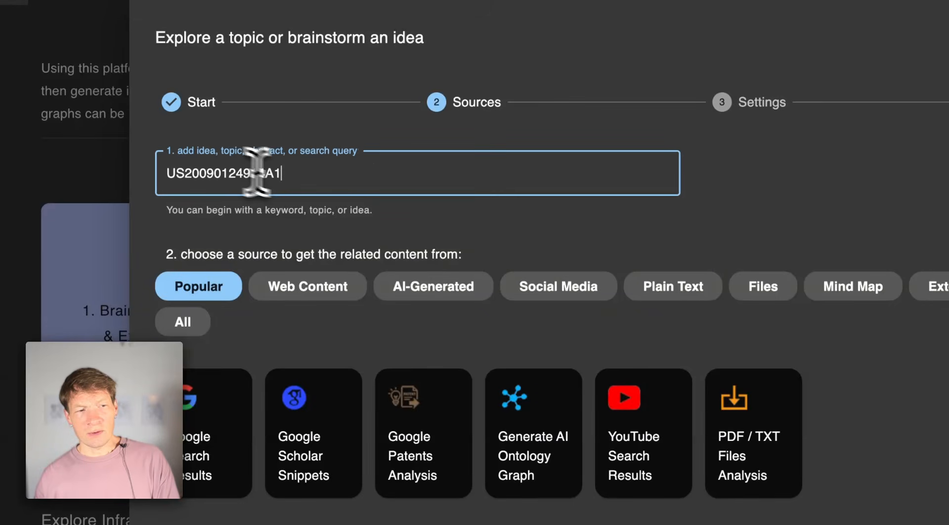
pyautogui.click(425, 444)
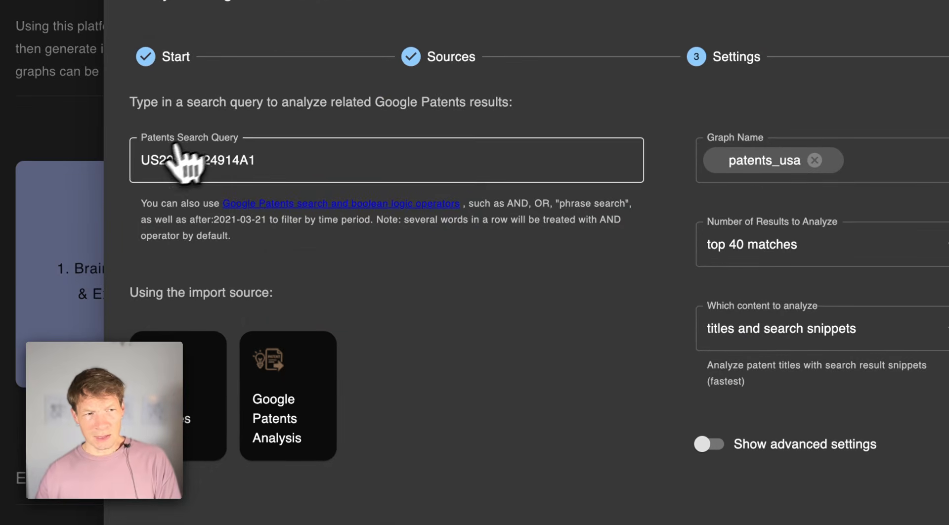
# Set the content to analyze to full patent claims (max 40 patents) and visualize the results as a graph
pyautogui.click(783, 343)
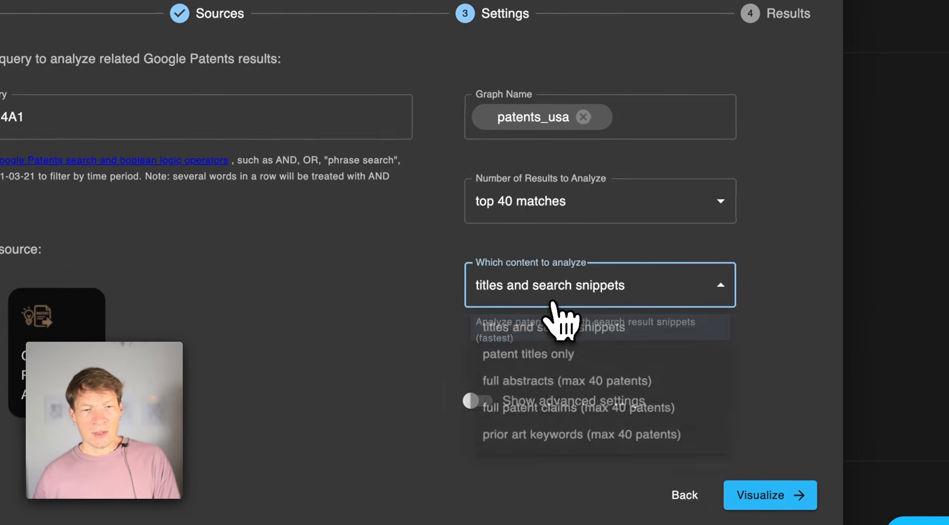
pyautogui.click(551, 416)
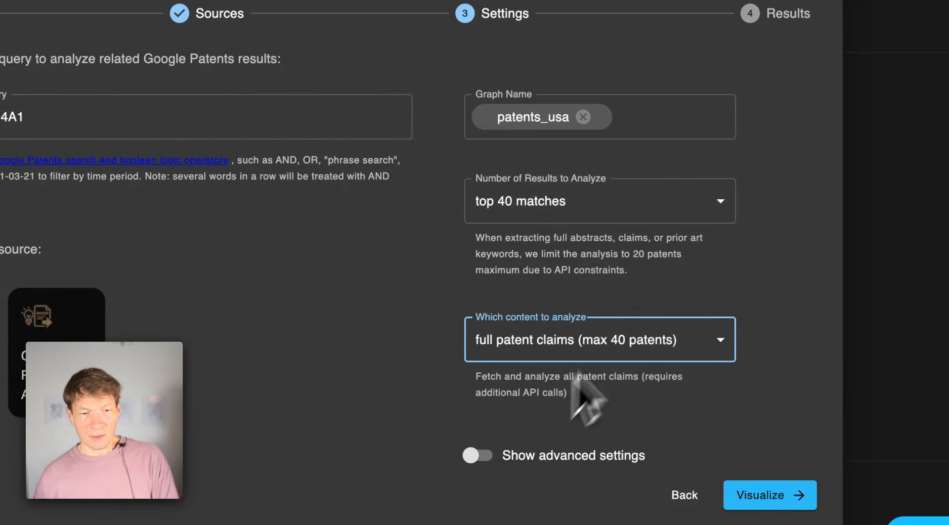
pyautogui.click(769, 495)
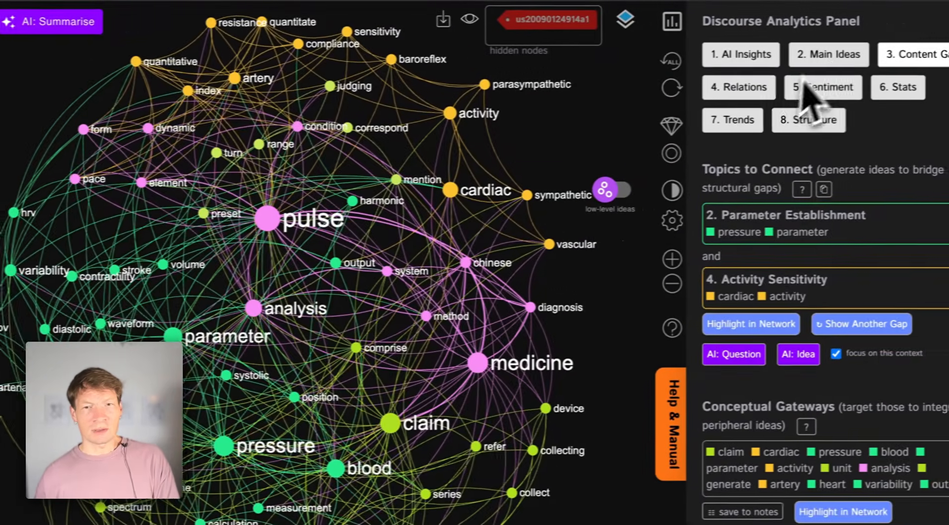
# Examine the new graph's main ideas, highlighting Pulse Dynamics and reading the Parameter Establishment, Signal Processing and Activity Sensitivity topics
pyautogui.click(823, 55)
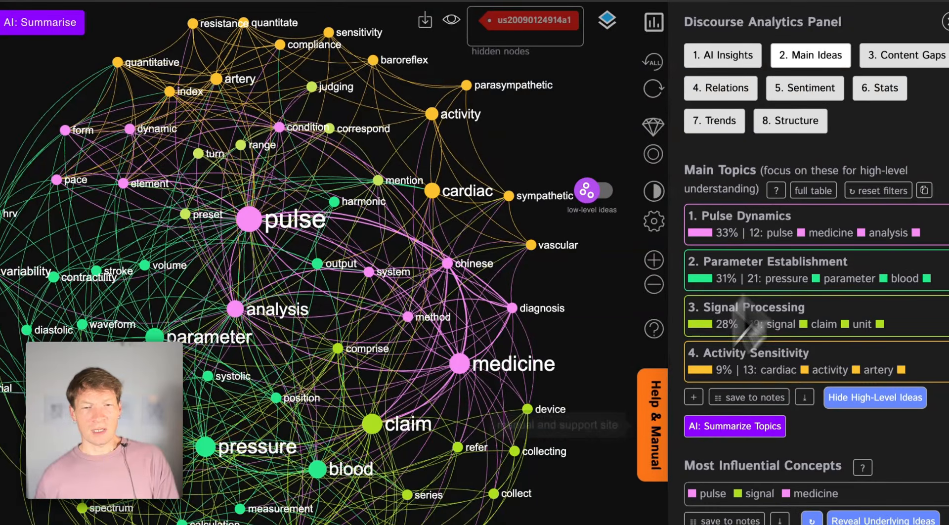
pyautogui.click(742, 219)
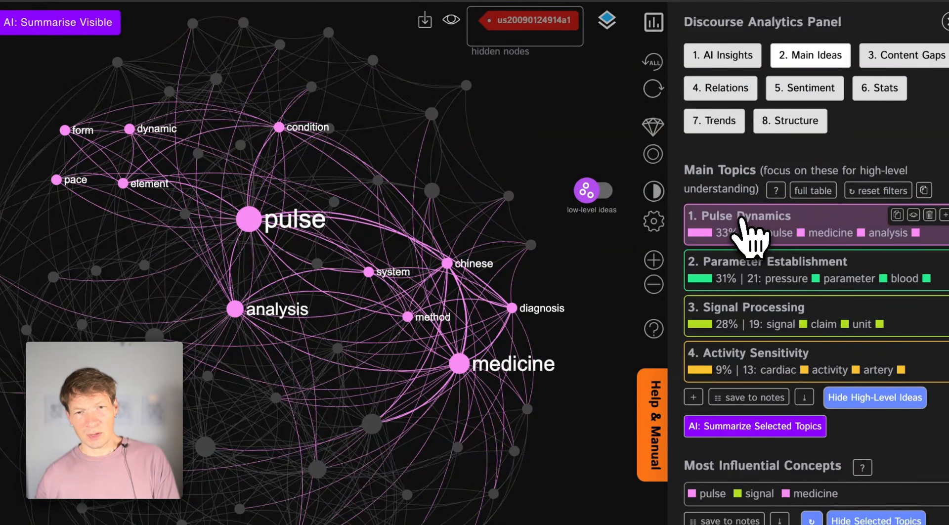
pyautogui.click(743, 221)
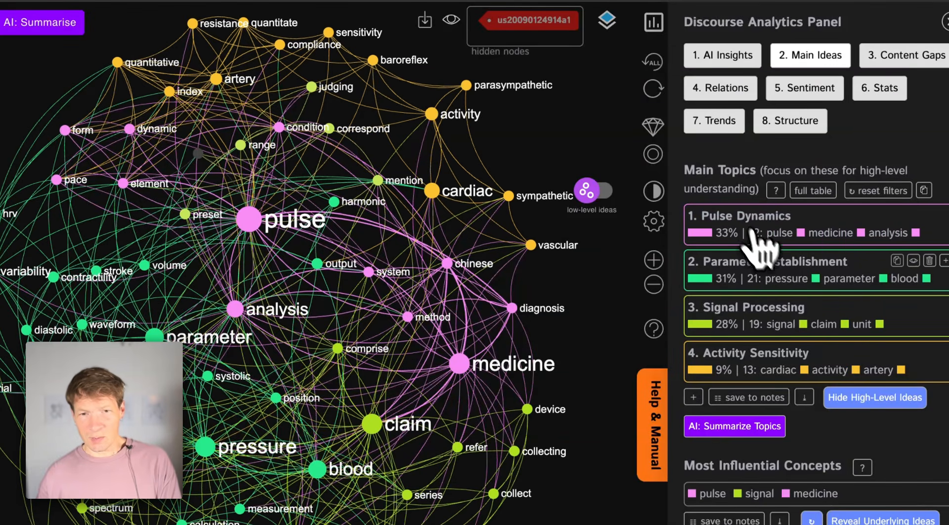
pyautogui.doubleClick(773, 264)
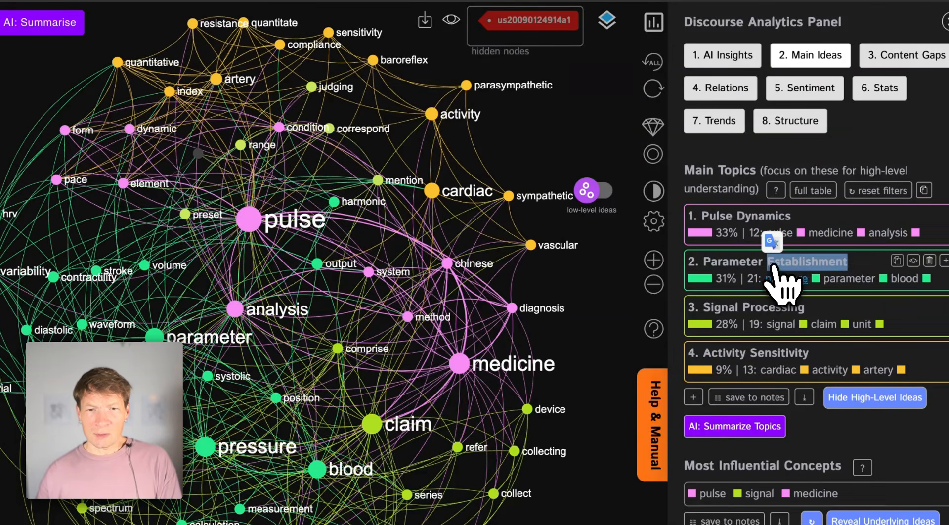
pyautogui.click(752, 314)
pyautogui.click(756, 316)
pyautogui.doubleClick(751, 357)
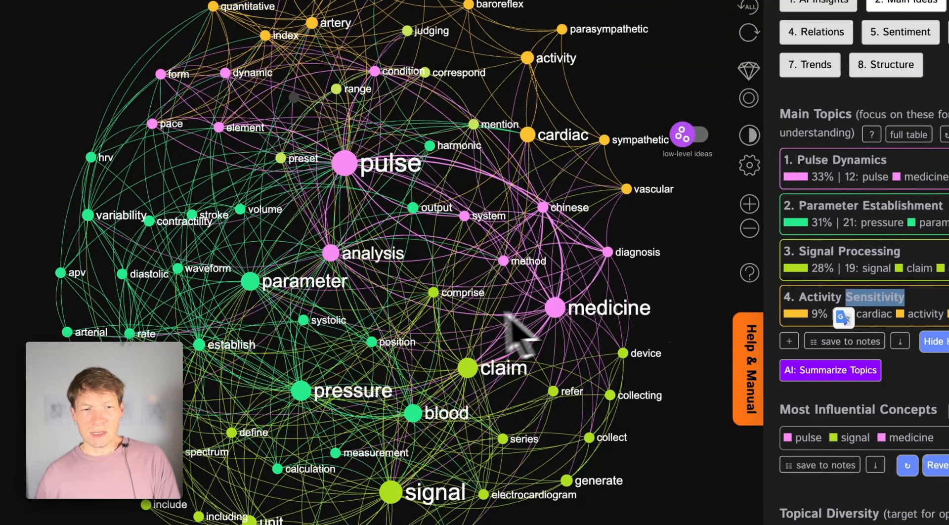
pyautogui.moveTo(463, 312); pyautogui.dragTo(514, 290)
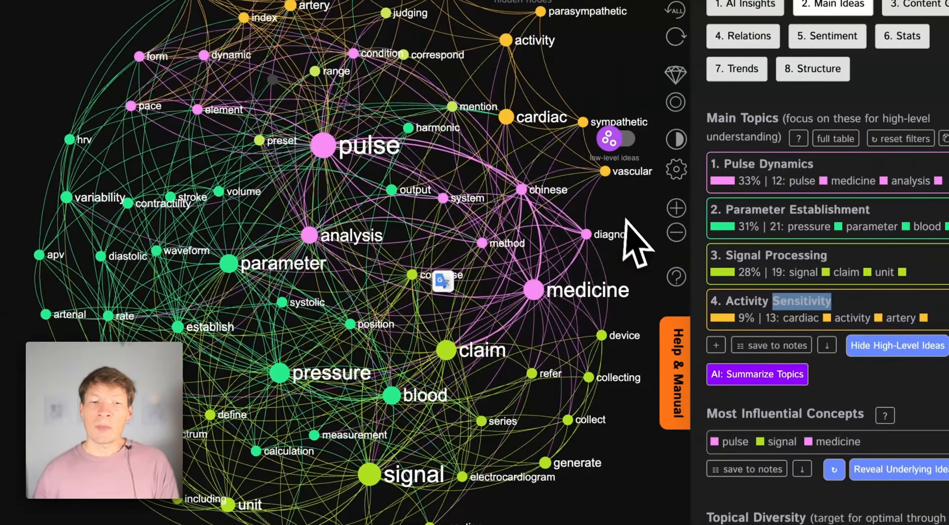
pyautogui.click(621, 218)
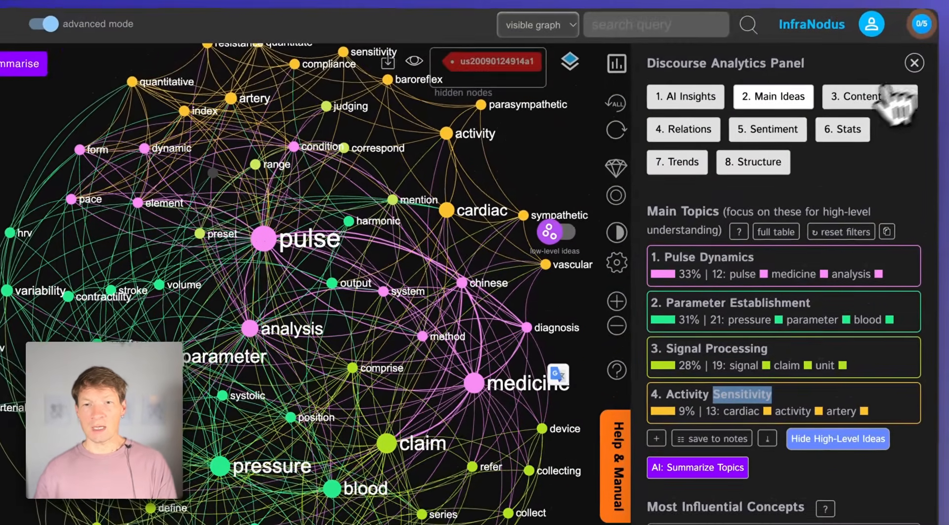
# Examine the patent graph's content gaps, cycling to the gap between Pulse Dynamics and Parameter Establishment with it highlighted in the network
pyautogui.click(929, 4)
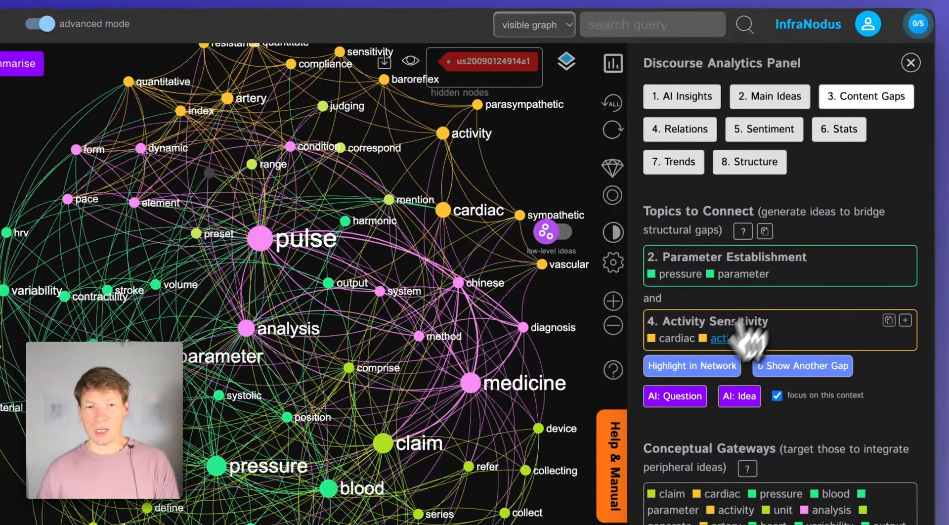
pyautogui.click(647, 366)
pyautogui.click(786, 368)
pyautogui.click(786, 368)
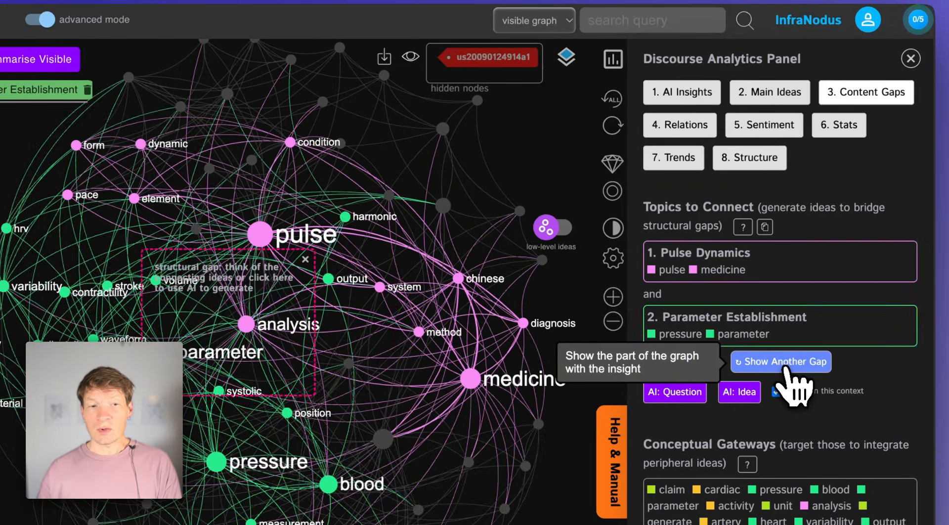
pyautogui.click(787, 370)
pyautogui.click(786, 369)
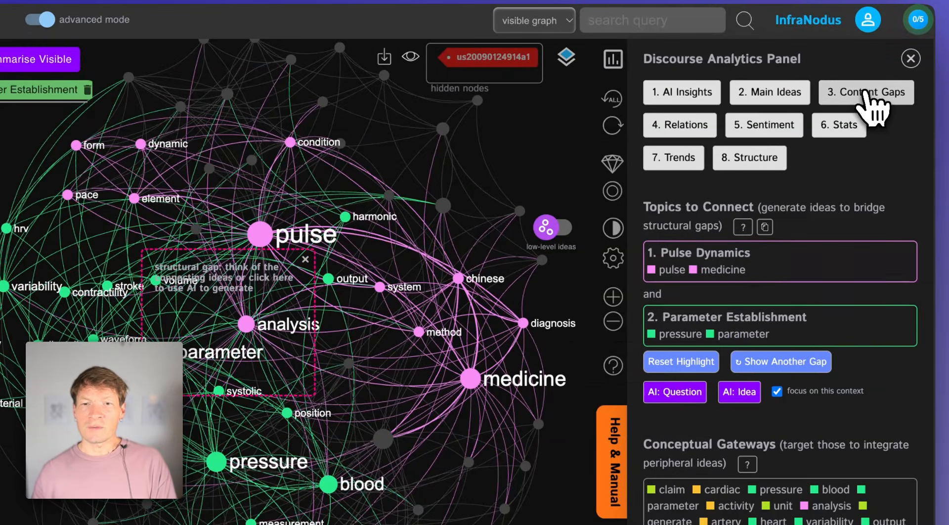
# Return to the main ideas, toggle the Parameter Establishment topic filter, and reset the graph selections
pyautogui.click(747, 92)
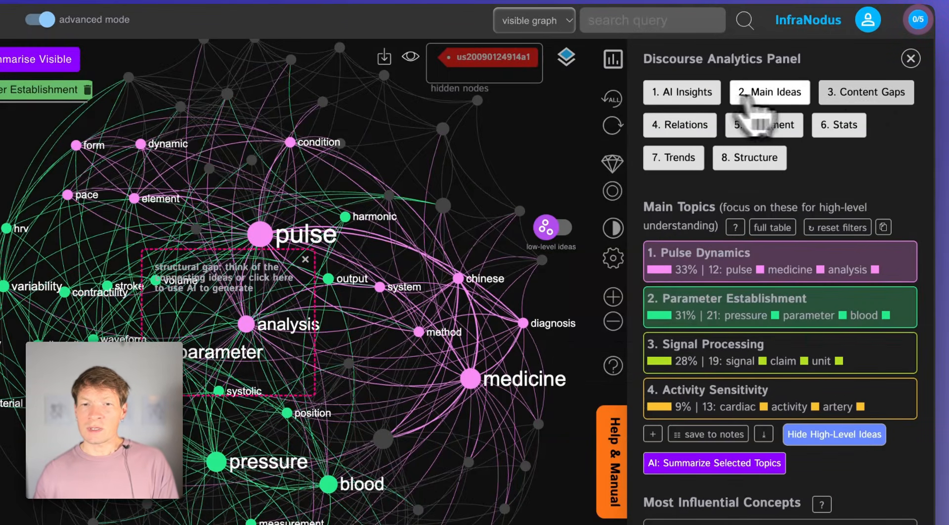
pyautogui.click(749, 309)
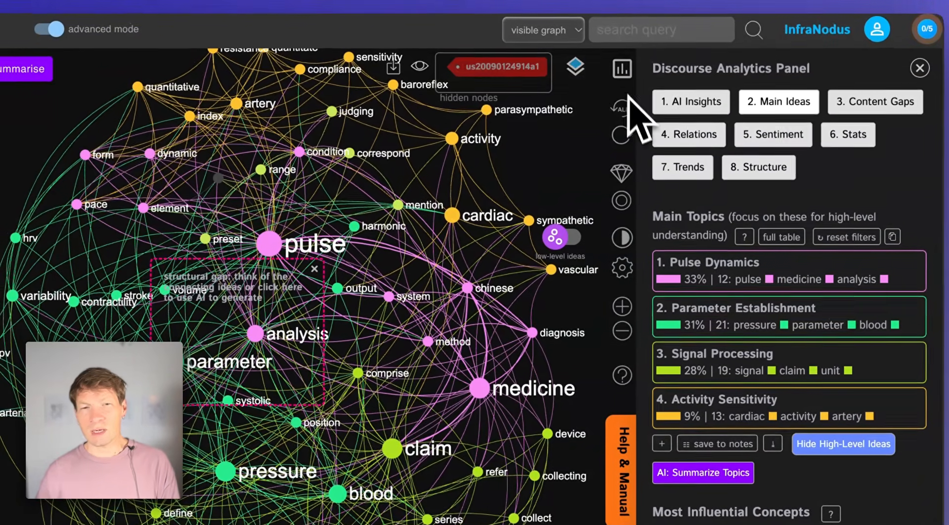
pyautogui.click(619, 96)
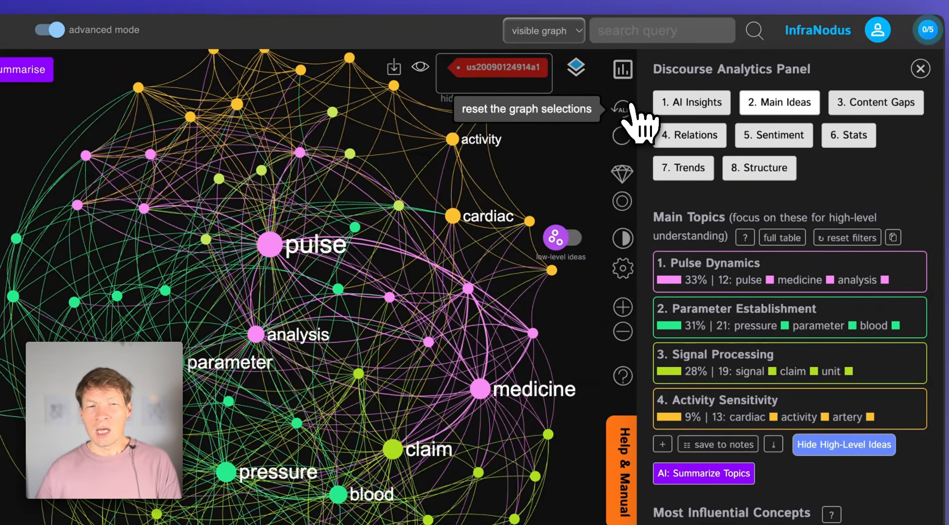